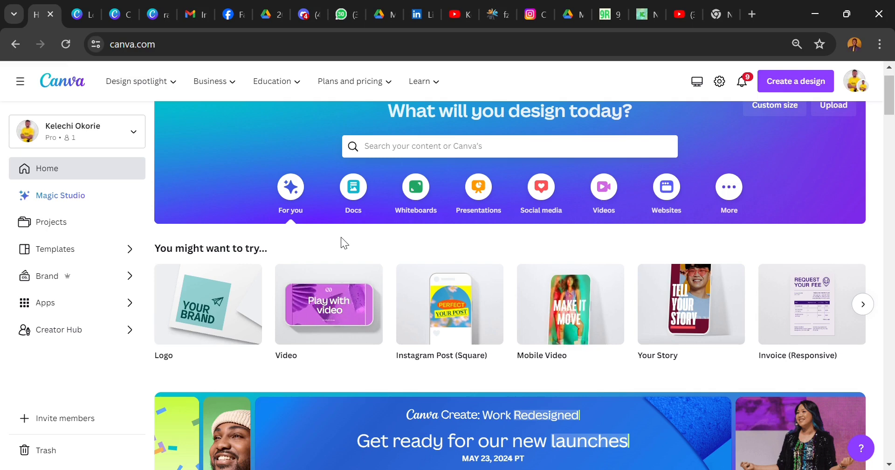
# Step: Create a new blank design with the custom size 3000 × 3000 px
pyautogui.click(777, 86)
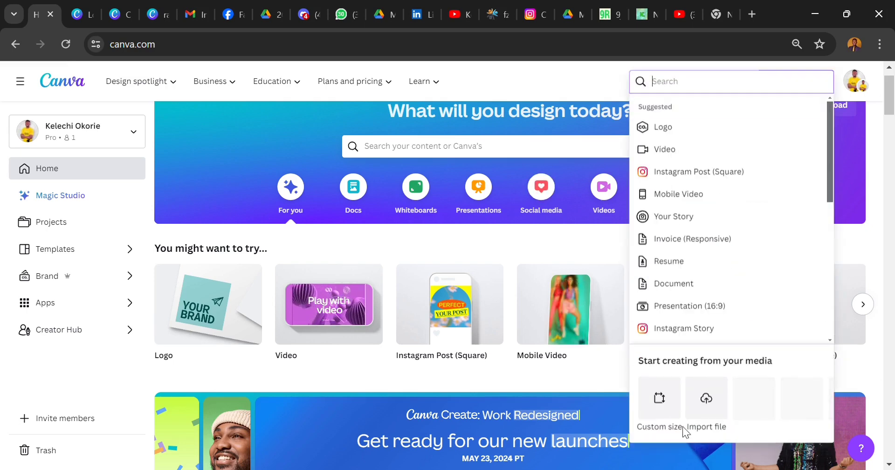
pyautogui.click(660, 398)
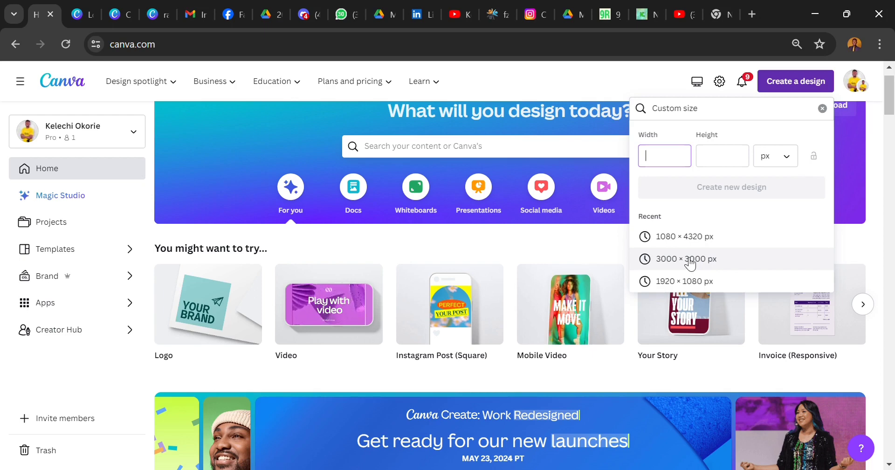
pyautogui.click(690, 259)
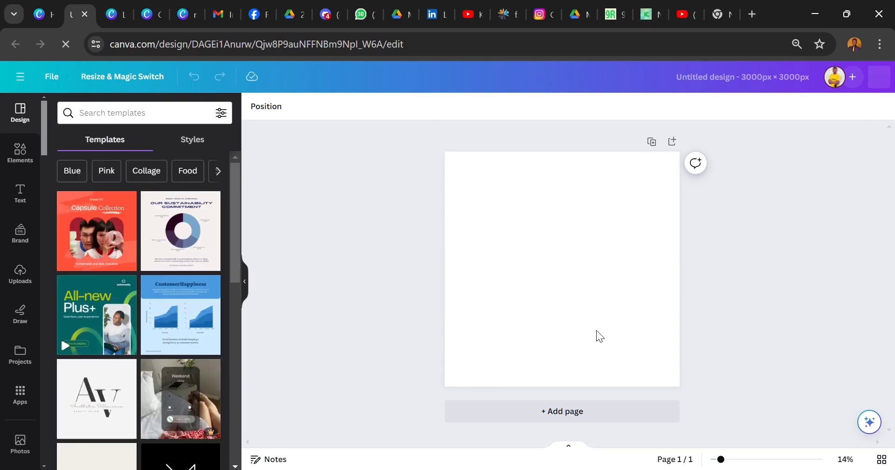
# Step: Add a subheading text near the page center, enlarge it to about size 166, widen its box slightly and left-align it
pyautogui.click(30, 198)
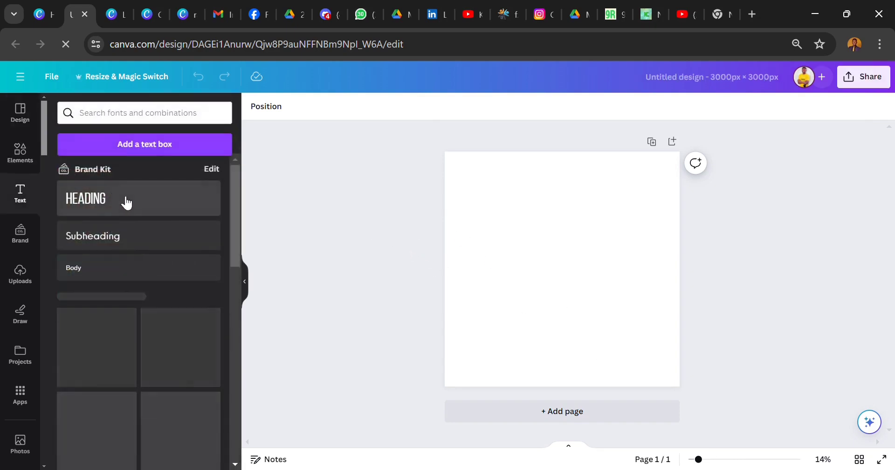
pyautogui.click(116, 238)
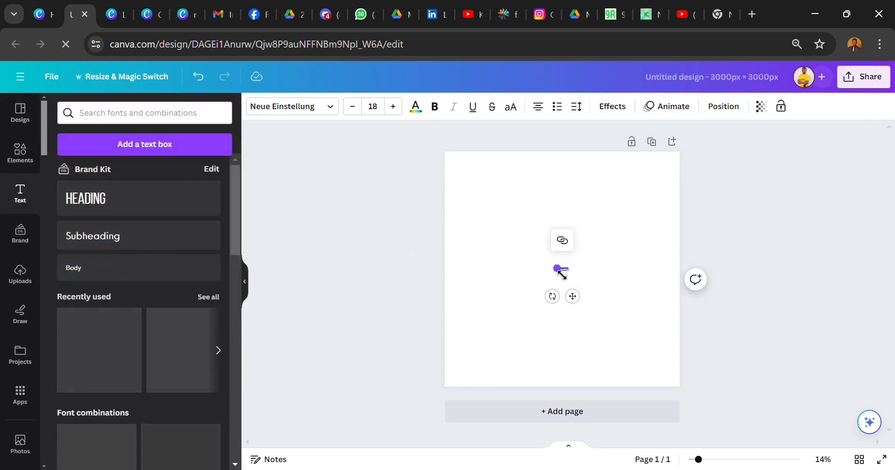
pyautogui.moveTo(555, 266); pyautogui.dragTo(468, 251)
pyautogui.moveTo(530, 296); pyautogui.dragTo(559, 289)
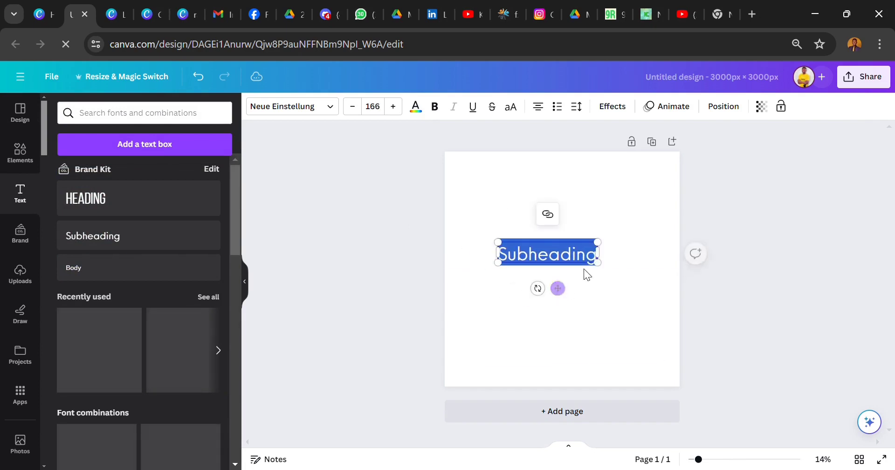
pyautogui.moveTo(598, 252); pyautogui.dragTo(612, 252)
pyautogui.click(546, 107)
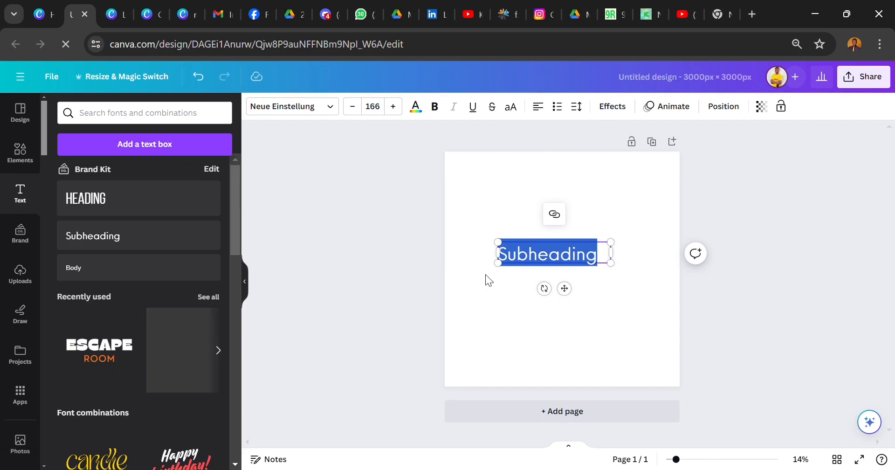
# Step: Replace the placeholder text with "Female" and "Bosses" on two lines and tighten the line spacing
pyautogui.write('Female')
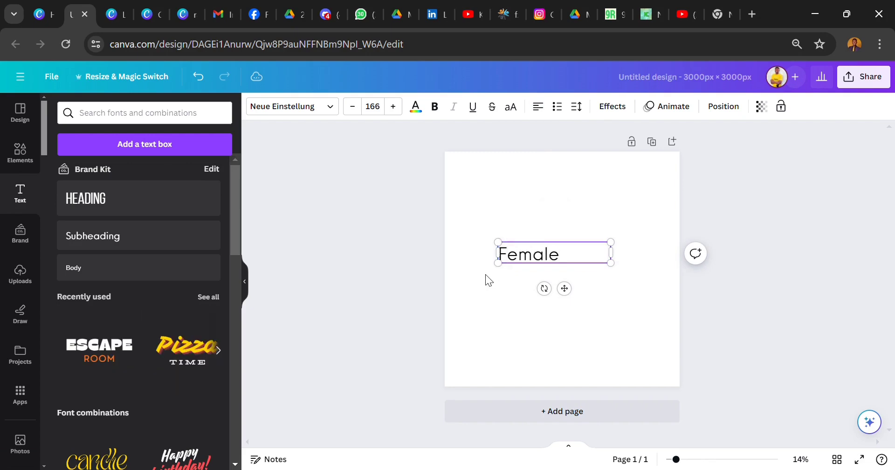
pyautogui.press('Return')
pyautogui.write('Bosses')
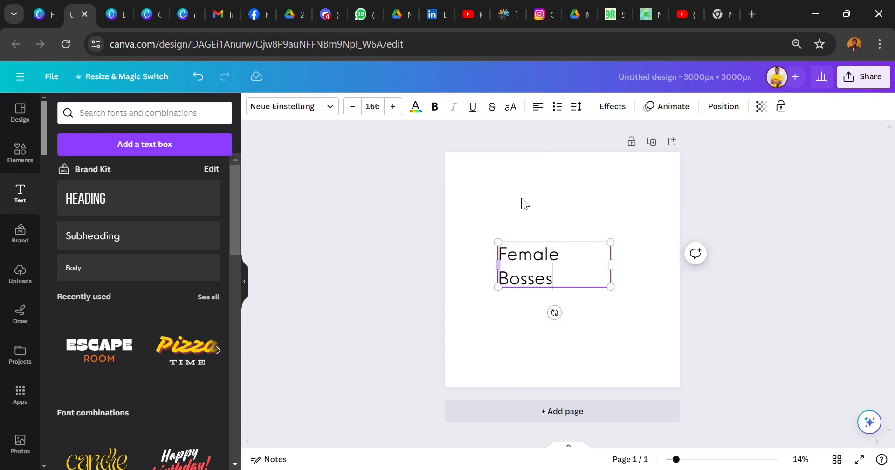
pyautogui.click(577, 107)
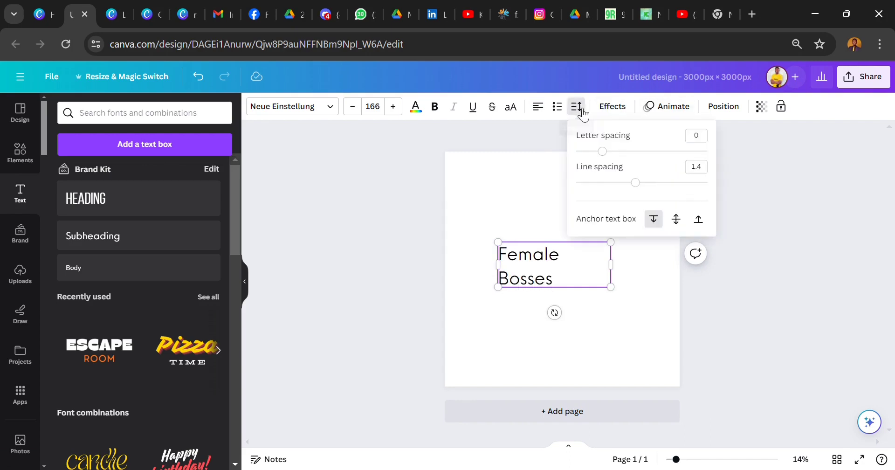
pyautogui.moveTo(643, 189); pyautogui.dragTo(599, 197)
pyautogui.click(537, 208)
# Step: Enlarge the "Female Bosses" text to about size 279 and move it to the upper left area of the page
pyautogui.click(541, 264)
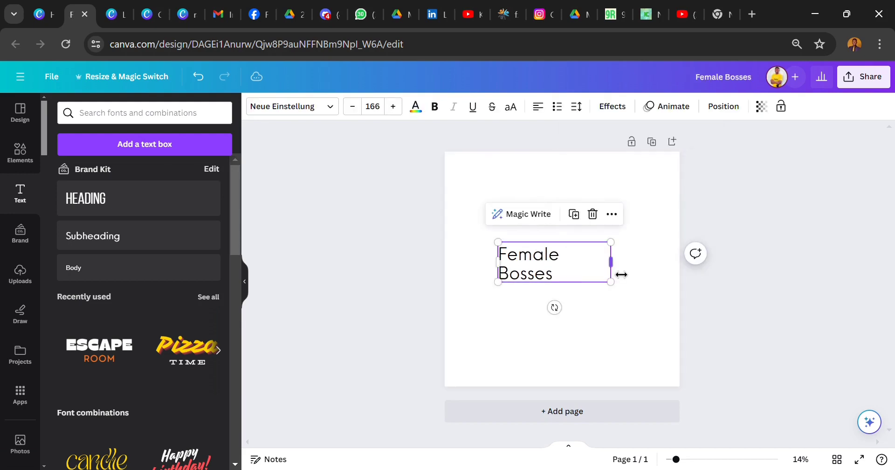
pyautogui.moveTo(611, 263); pyautogui.dragTo(624, 320)
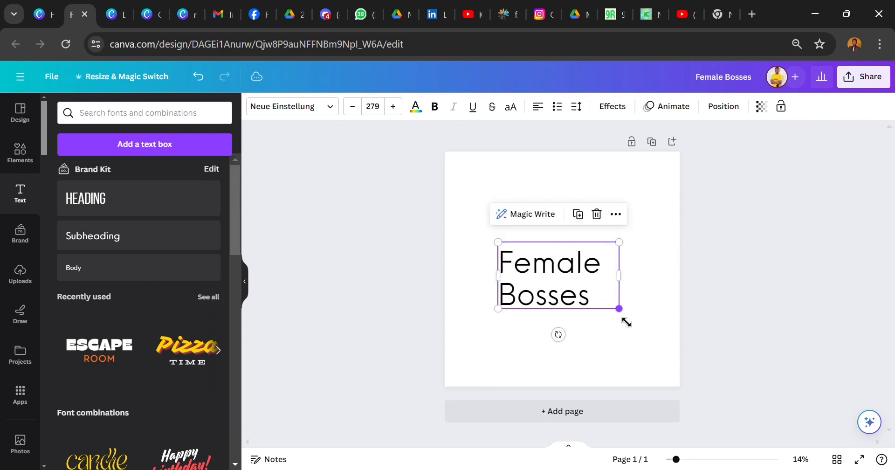
pyautogui.moveTo(583, 296); pyautogui.dragTo(558, 241)
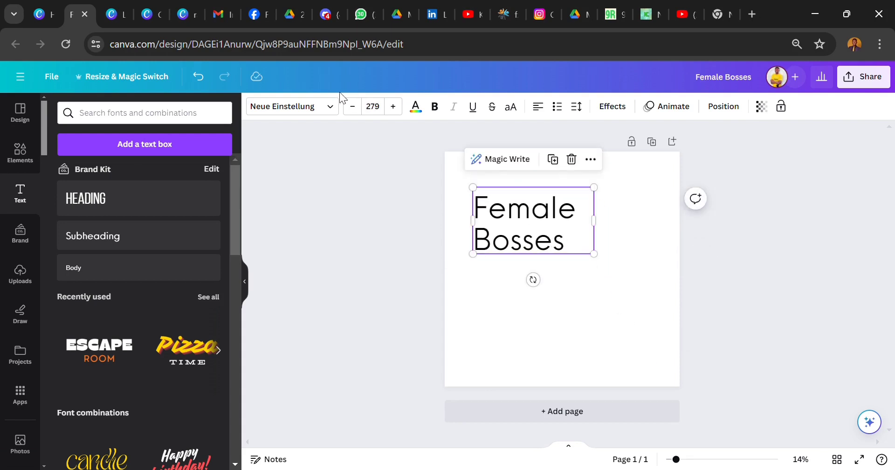
# Step: Change the "Female Bosses" heading's font to ITC Benguiat and tighten its line spacing
pyautogui.click(321, 106)
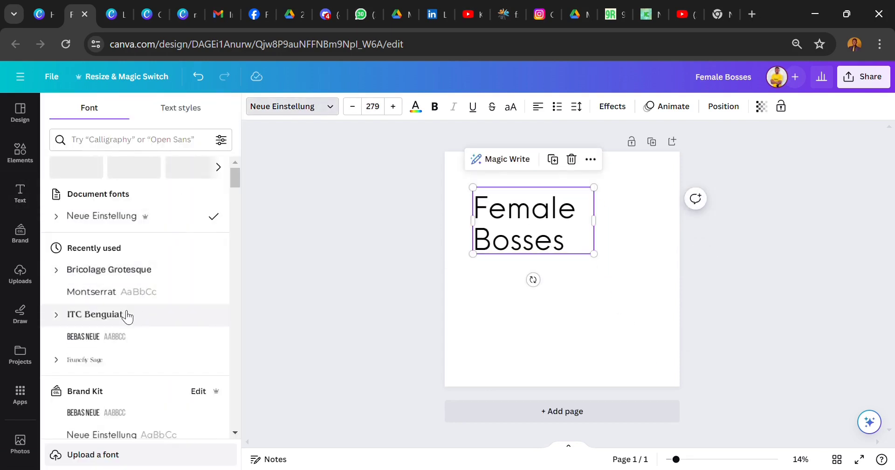
pyautogui.click(113, 315)
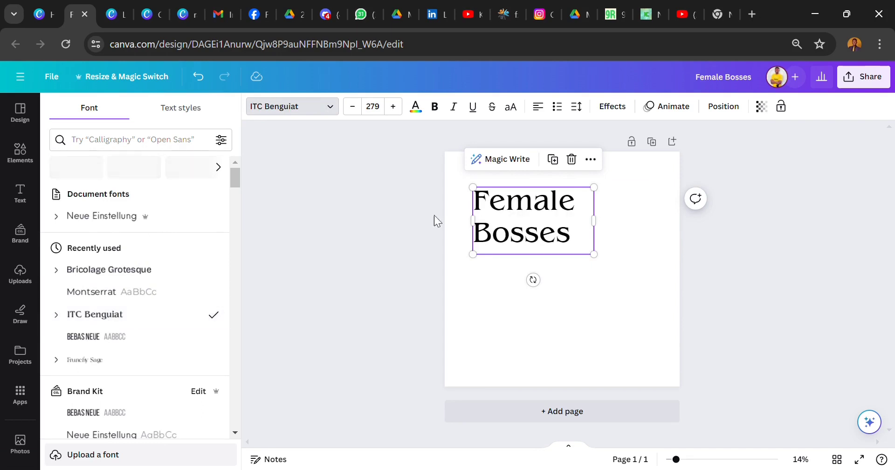
pyautogui.click(576, 106)
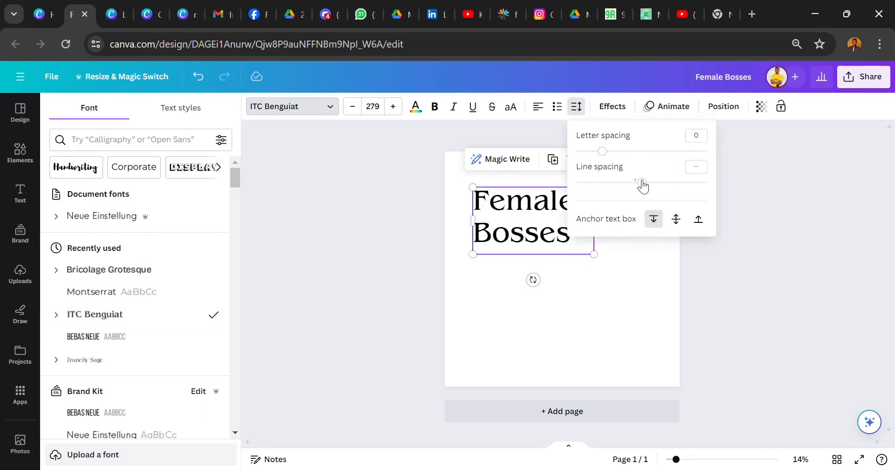
pyautogui.moveTo(642, 186); pyautogui.dragTo(610, 186)
pyautogui.click(492, 264)
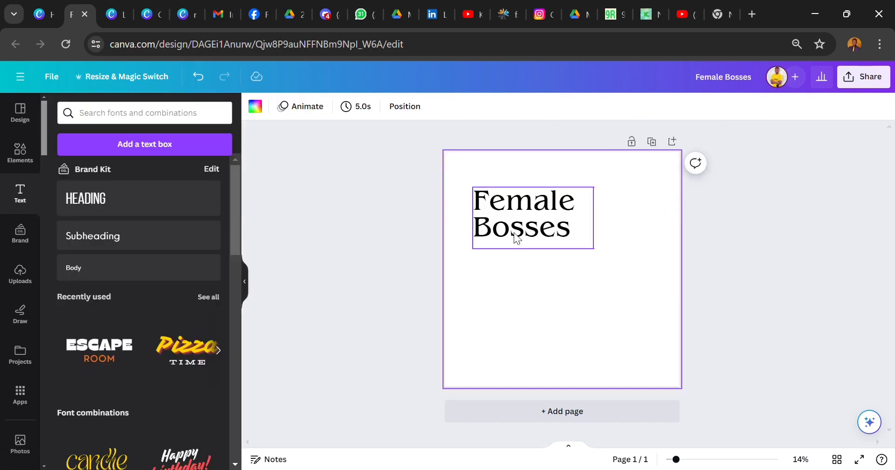
pyautogui.click(514, 235)
pyautogui.click(586, 310)
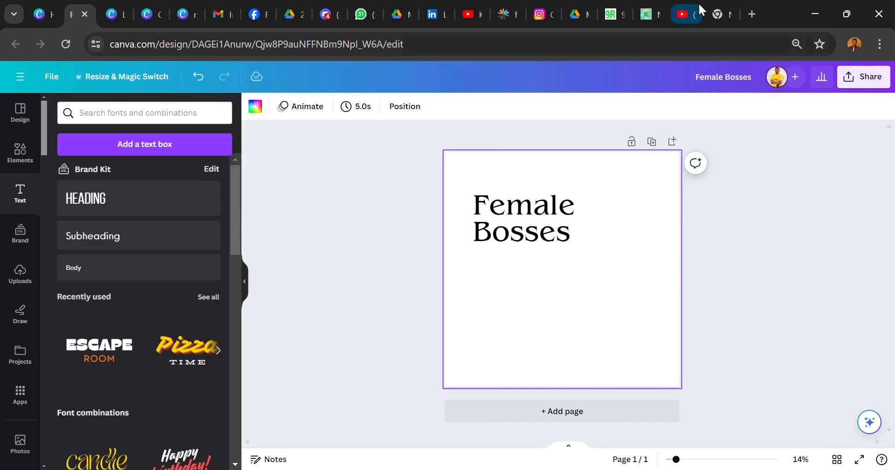
# Step: Search Google for "lorem ipsum" in the new browser tab
pyautogui.click(752, 14)
pyautogui.click(508, 46)
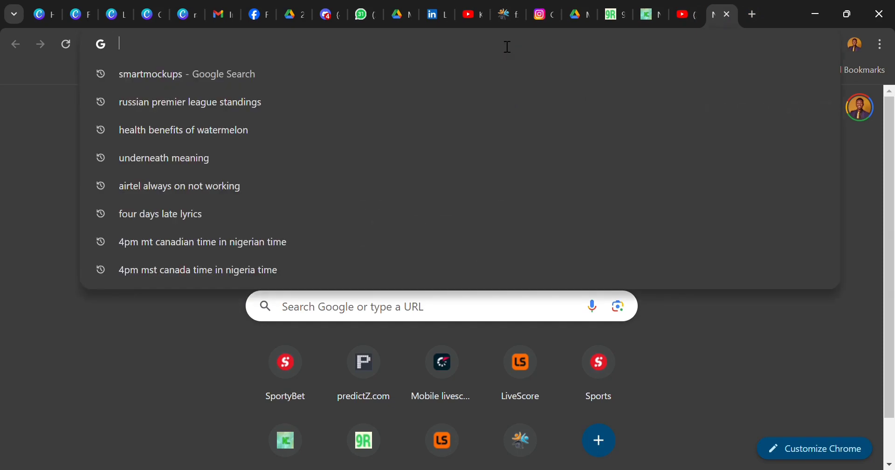
pyautogui.write('llre')
pyautogui.press('BackSpace')
pyautogui.press('BackSpace')
pyautogui.press('BackSpace')
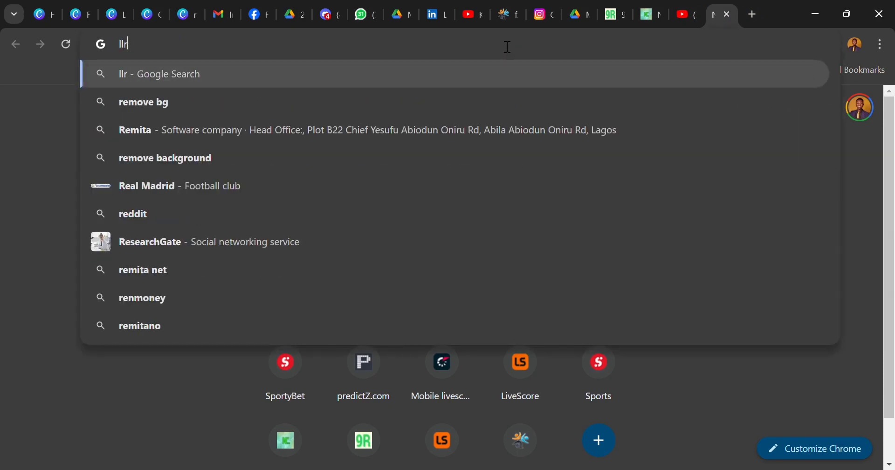
pyautogui.write('orep')
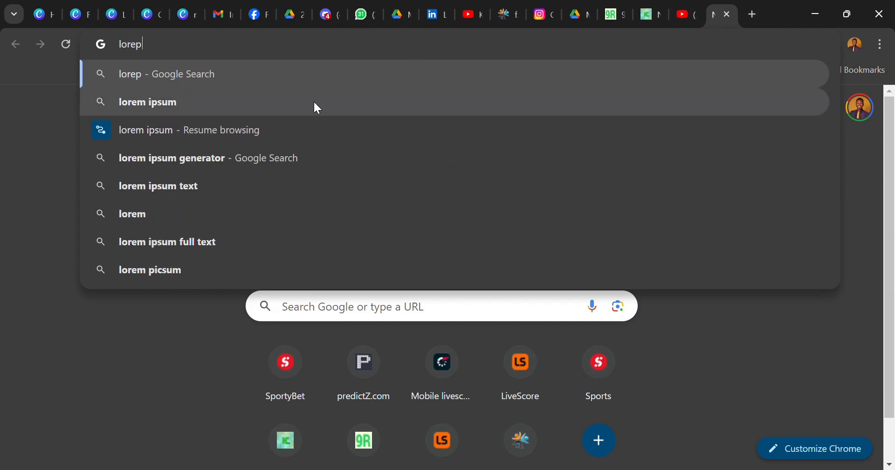
pyautogui.click(154, 103)
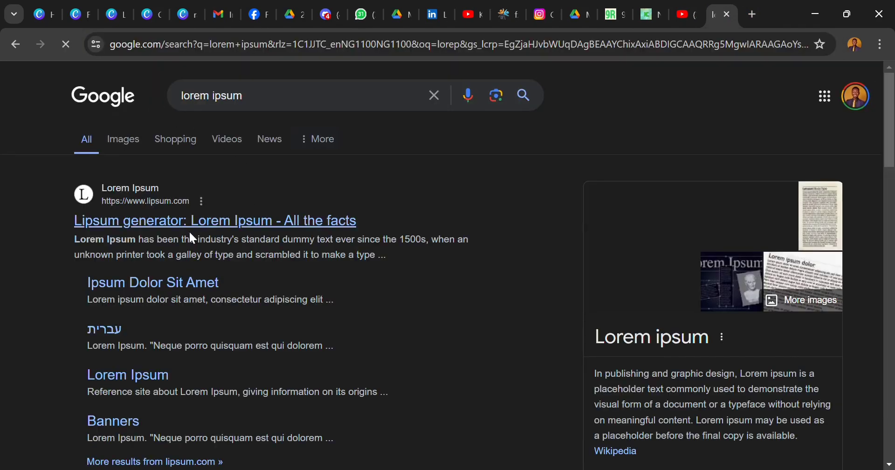
# Step: Open the loremipsum.io site and copy the first sentence of its placeholder text, ending in "magna aliqua."
pyautogui.scroll(-4, 183, 240)
pyautogui.scroll(-6, 214, 283)
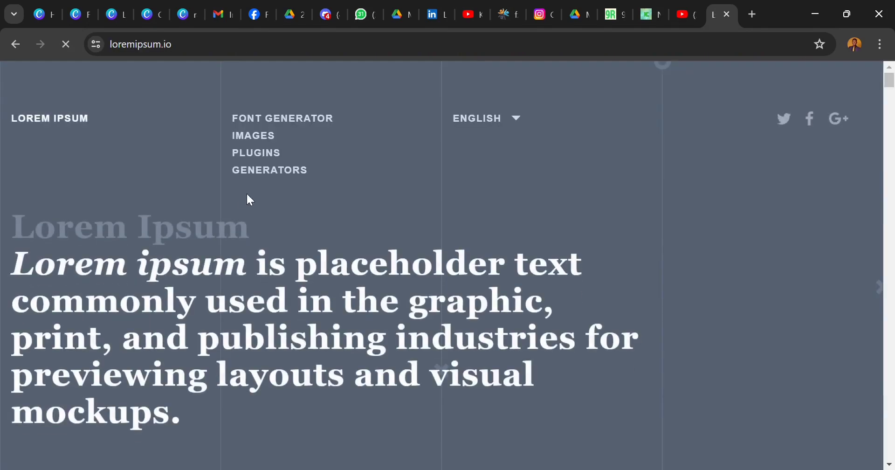
pyautogui.scroll(-8, 188, 239)
pyautogui.scroll(-2, 151, 291)
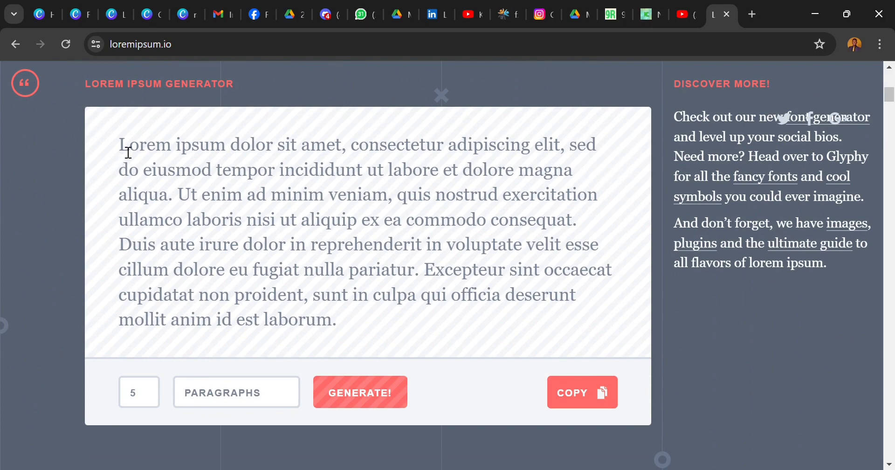
pyautogui.moveTo(128, 153); pyautogui.dragTo(185, 201)
pyautogui.hotkey('ctrl', 'c')
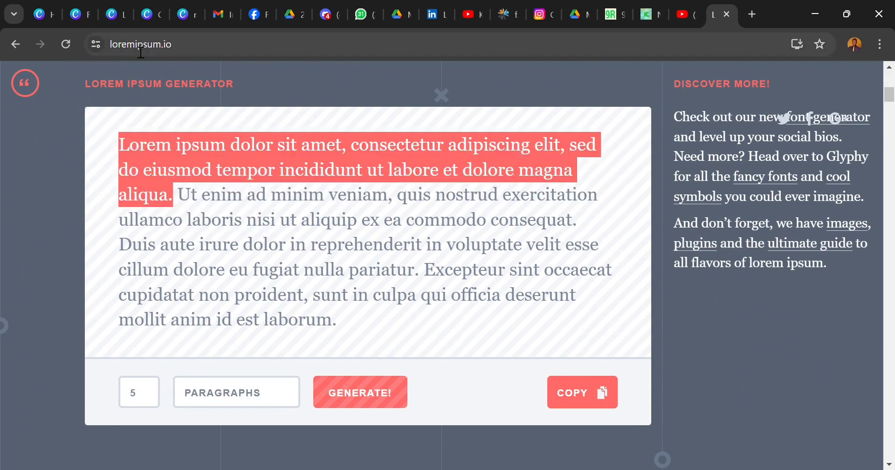
# Step: Switch back to the Canva design, add a subheading of about size 98.7 directly below the heading and widen it to the heading's width
pyautogui.click(84, 14)
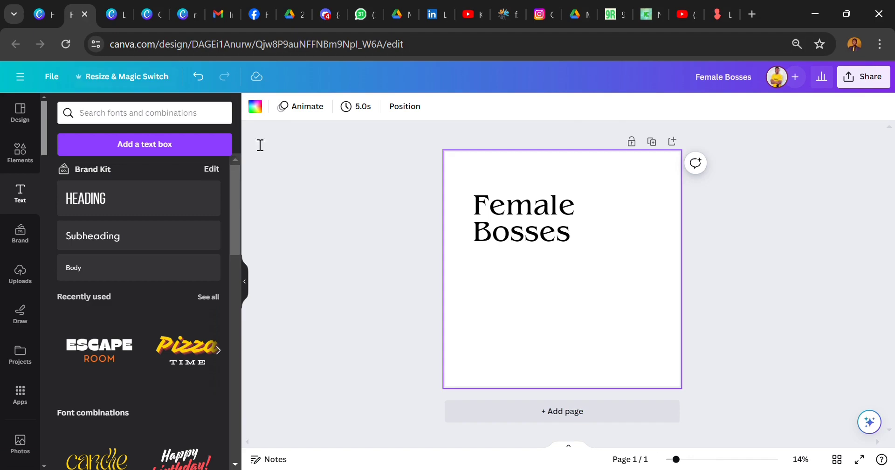
pyautogui.click(163, 242)
pyautogui.moveTo(566, 275); pyautogui.dragTo(517, 296)
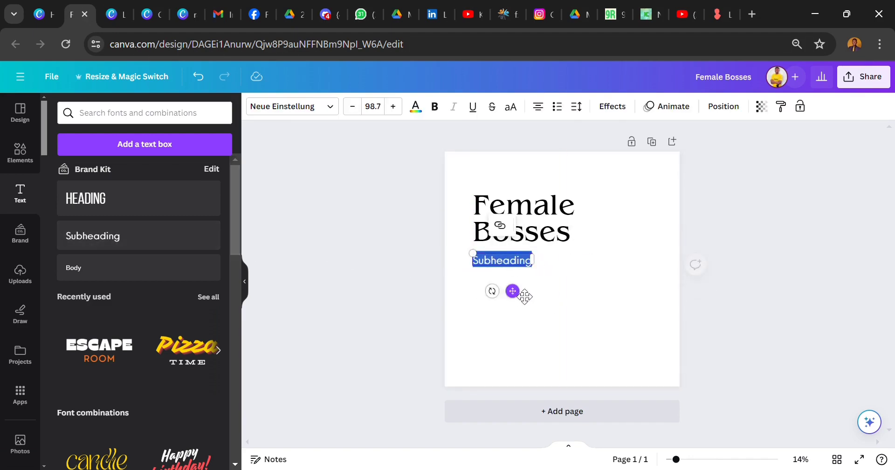
pyautogui.moveTo(541, 264); pyautogui.dragTo(594, 265)
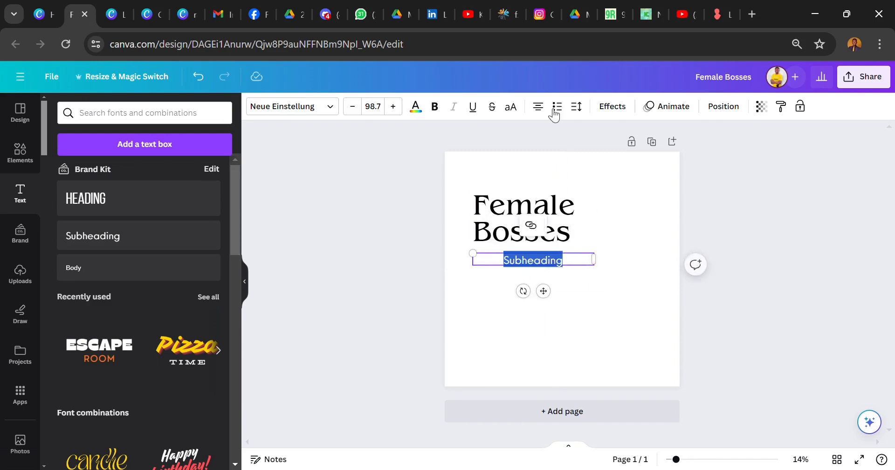
# Step: Left-align the new subheading and replace its placeholder text with the copied lorem ipsum sentence
pyautogui.click(538, 107)
pyautogui.click(506, 277)
pyautogui.doubleClick(509, 265)
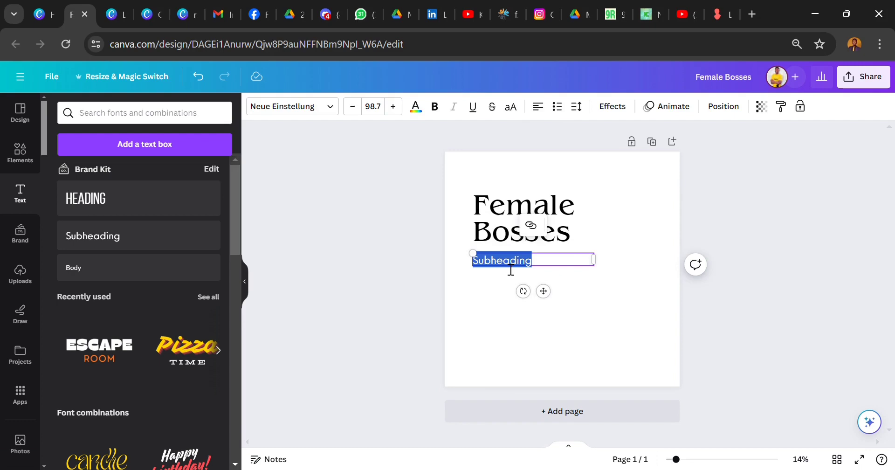
pyautogui.hotkey('ctrl', 'v')
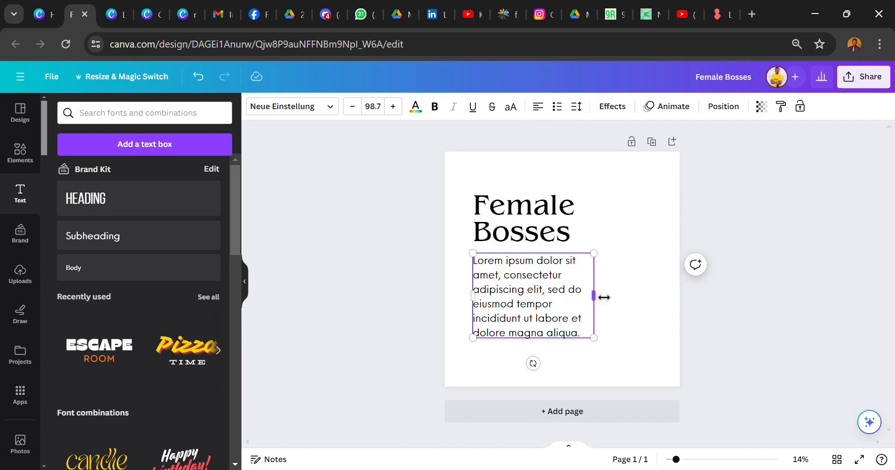
# Step: Widen the lorem ipsum paragraph's text box slightly beyond the heading's right edge
pyautogui.moveTo(603, 297); pyautogui.dragTo(618, 298)
pyautogui.click(455, 283)
pyautogui.click(515, 293)
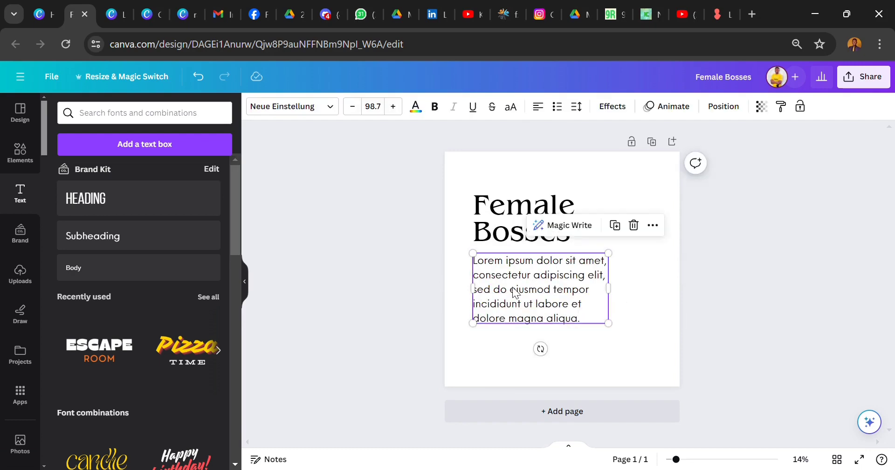
# Step: Set the lorem ipsum paragraph's font size to 70
pyautogui.click(378, 107)
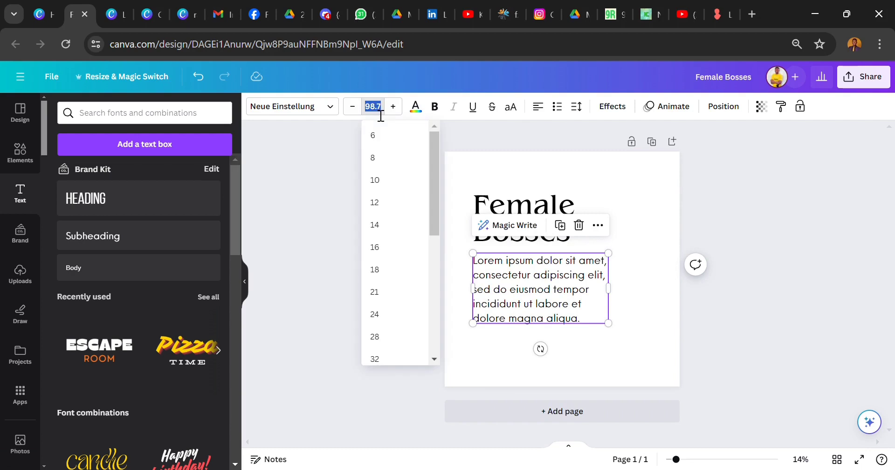
pyautogui.write('70')
pyautogui.press('Return')
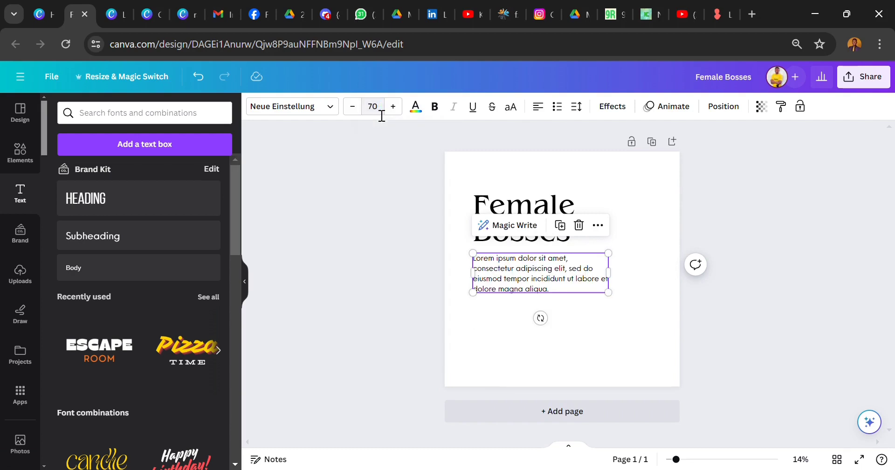
# Step: Set the lorem ipsum paragraph's font size to 80
pyautogui.click(382, 114)
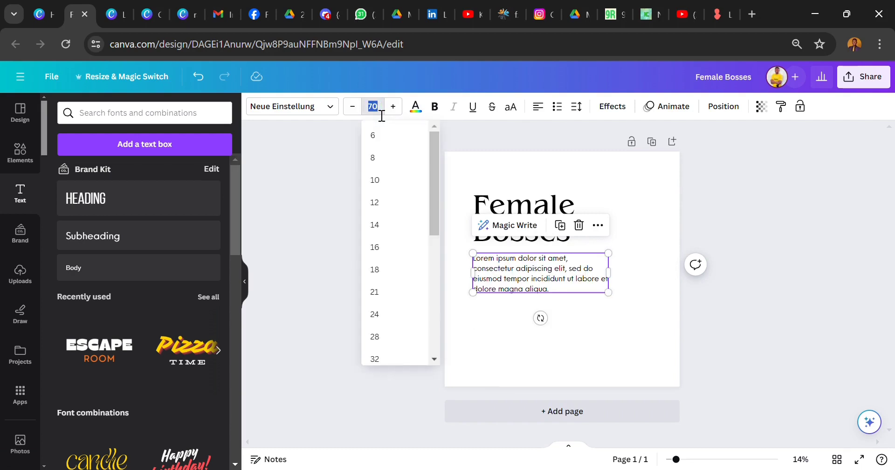
pyautogui.write('80')
pyautogui.press('Return')
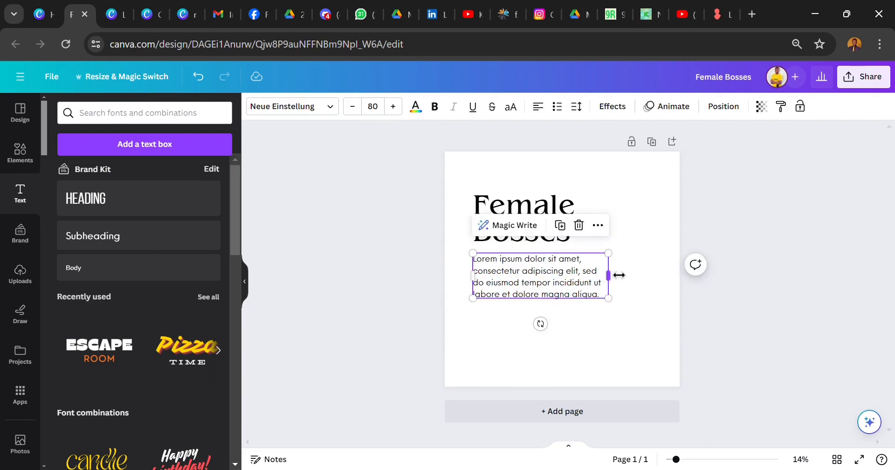
# Step: Set the lorem ipsum paragraph's font size to 75 and narrow its text box slightly on the right
pyautogui.moveTo(620, 275); pyautogui.dragTo(613, 273)
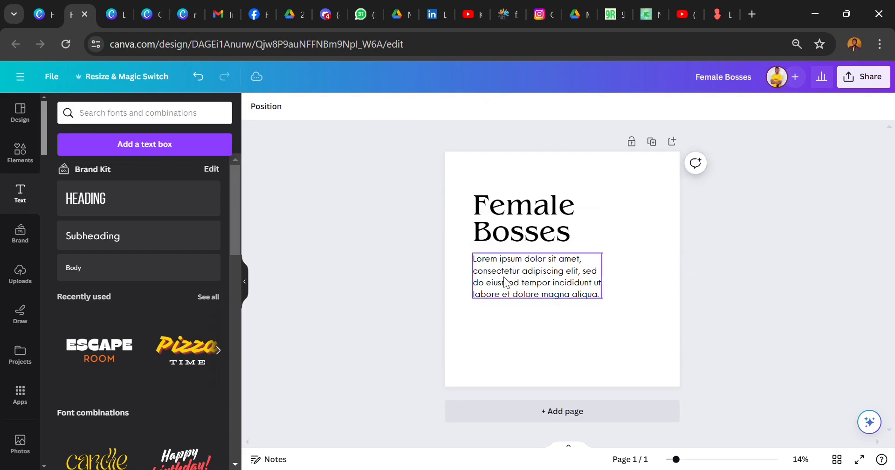
pyautogui.click(357, 108)
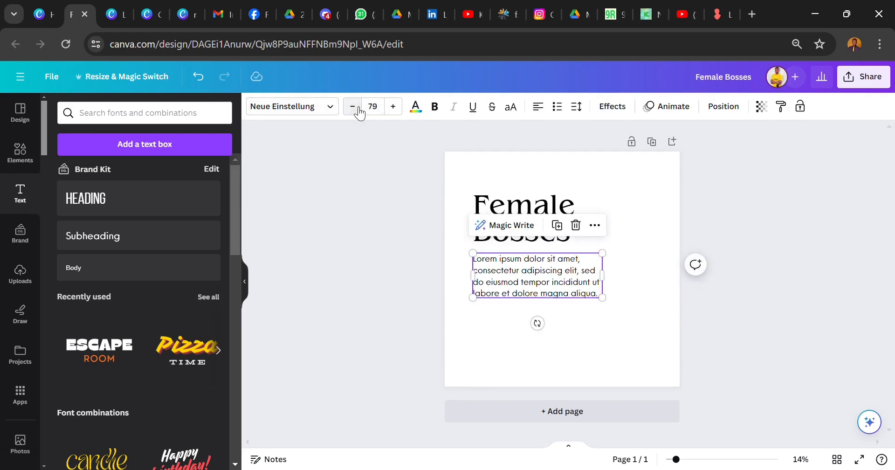
pyautogui.click(357, 109)
pyautogui.click(357, 109)
pyautogui.click(358, 109)
pyautogui.click(359, 111)
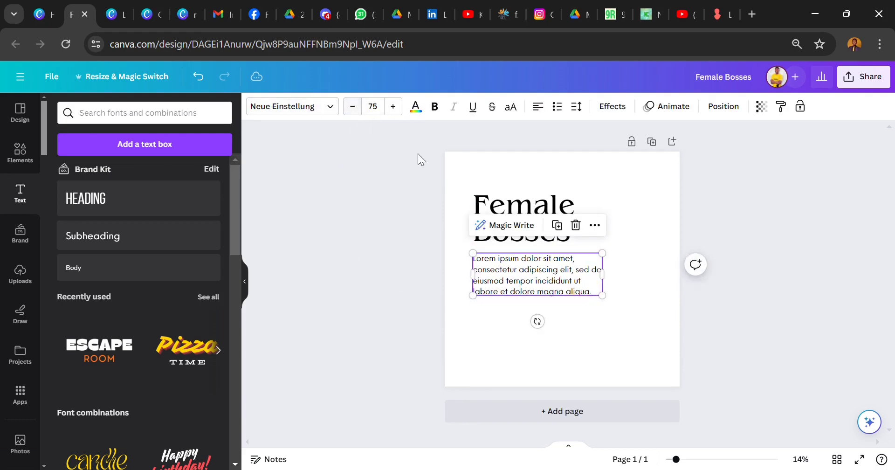
pyautogui.moveTo(613, 286); pyautogui.dragTo(610, 284)
pyautogui.click(527, 334)
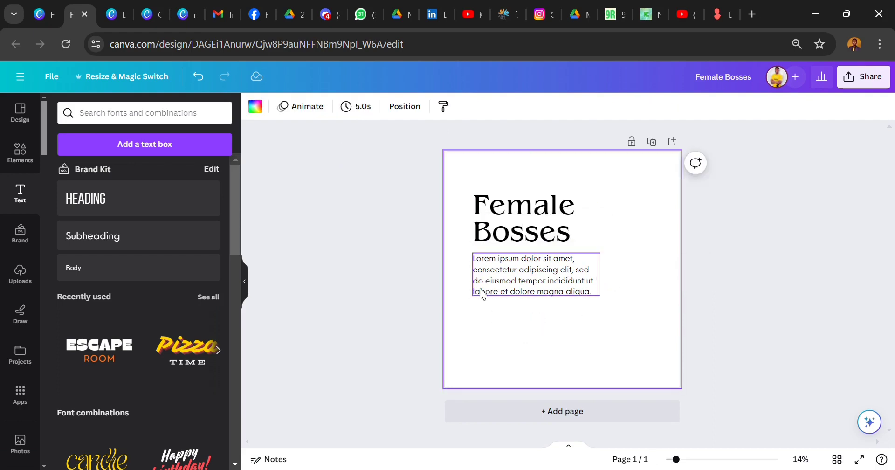
# Step: Search the photo library for "female boss" and browse the images
pyautogui.scroll(-4, 24, 350)
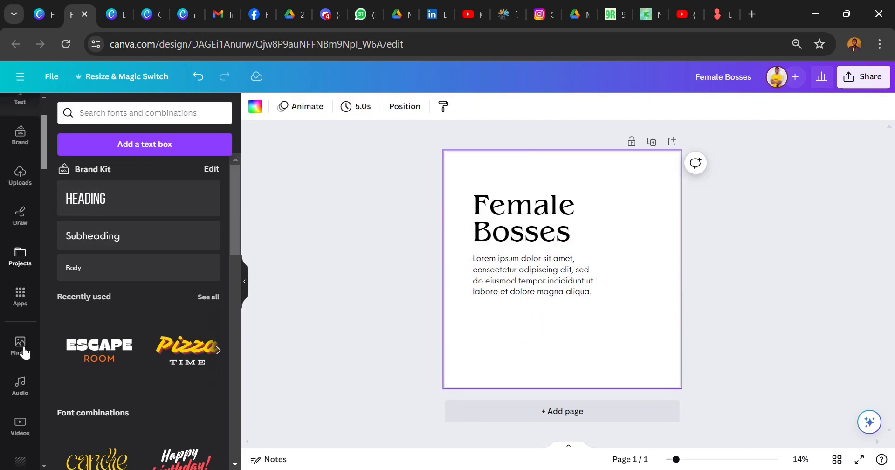
pyautogui.click(20, 234)
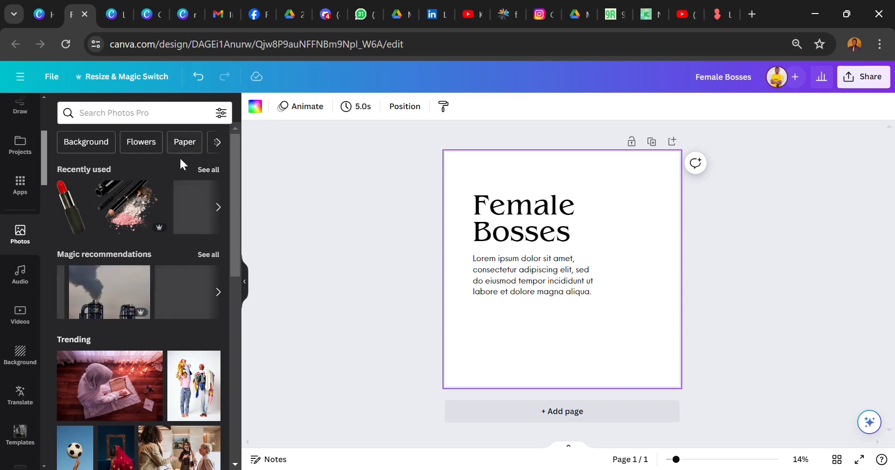
pyautogui.click(126, 117)
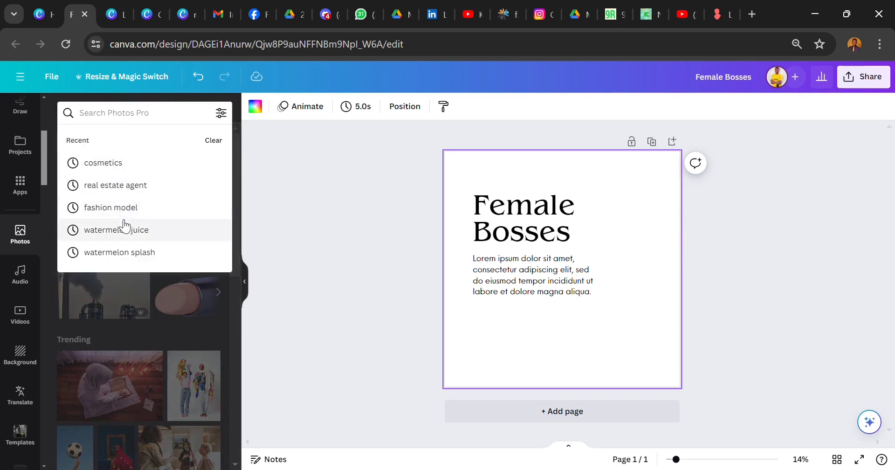
pyautogui.write('female')
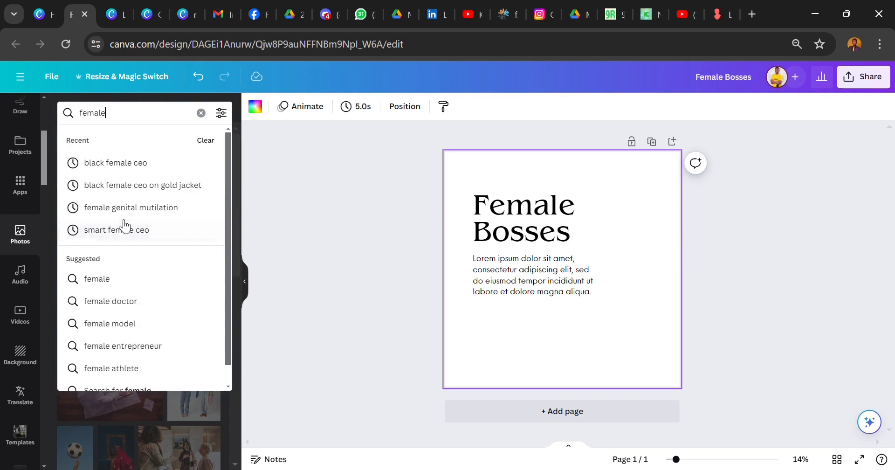
pyautogui.write(' boss')
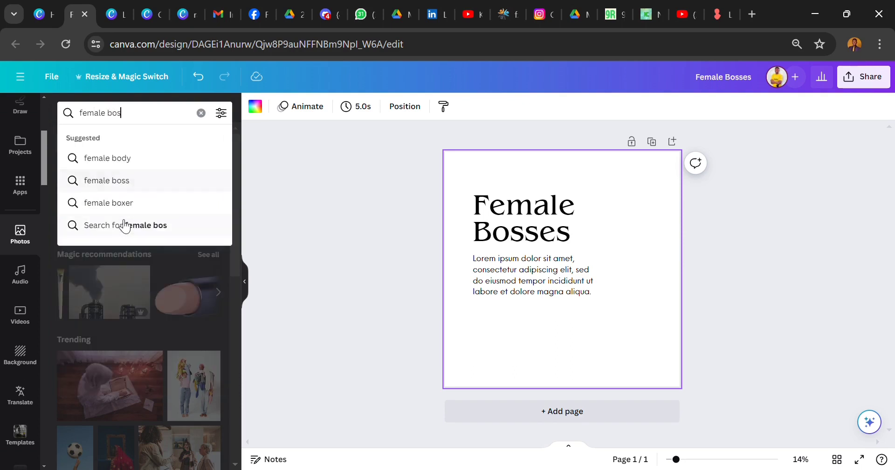
pyautogui.press('Return')
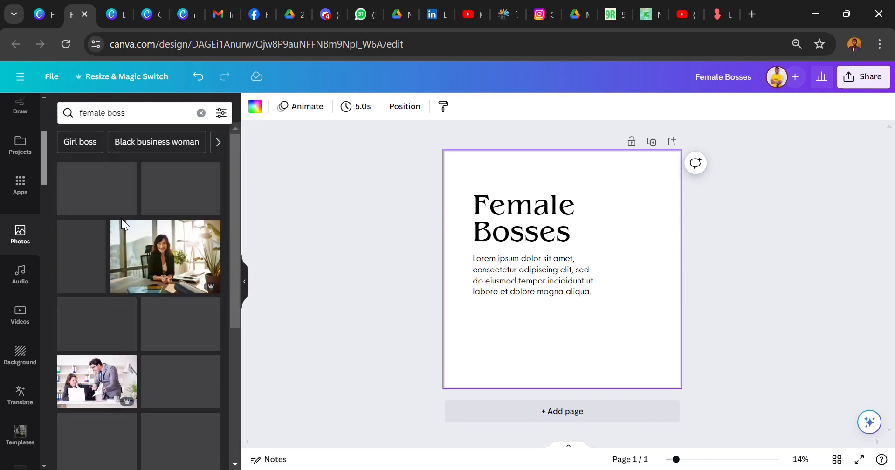
pyautogui.scroll(-5, 92, 317)
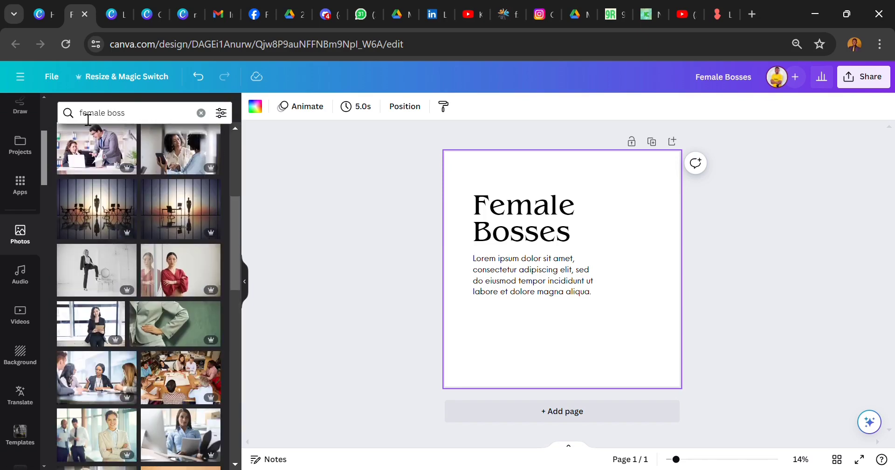
# Step: Refine the photo search to "colorful female boss" and browse for a suitable image
pyautogui.click(109, 118)
pyautogui.write('colorful')
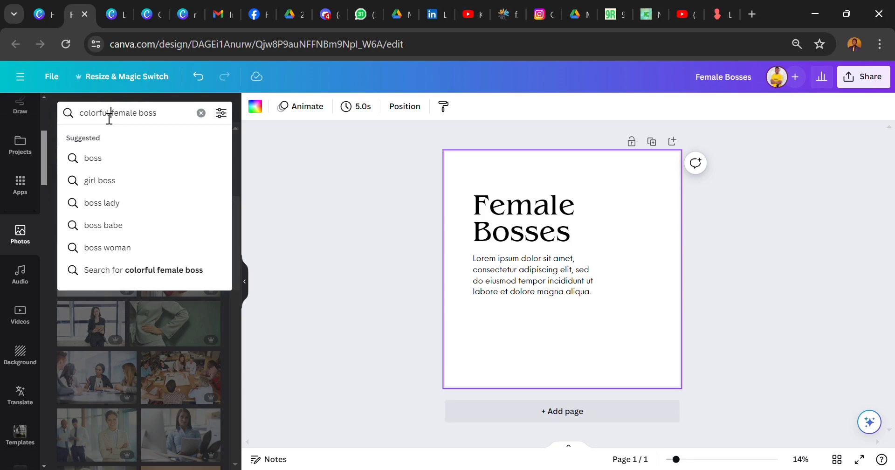
pyautogui.press('Return')
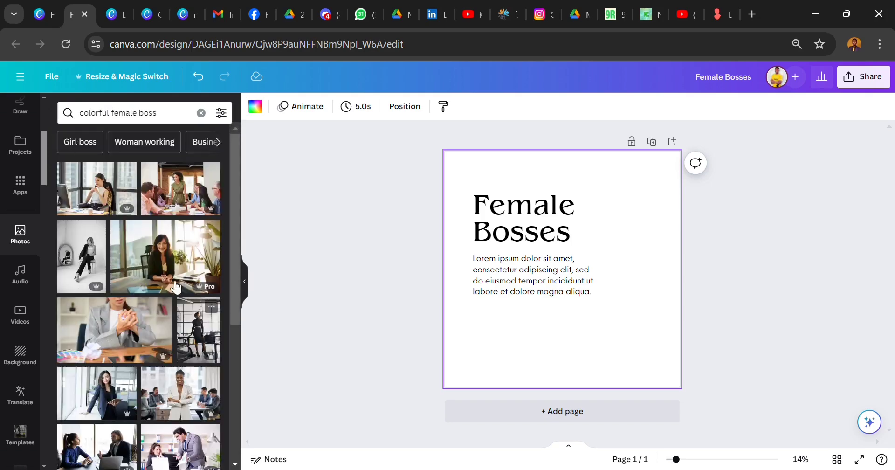
pyautogui.scroll(-10, 147, 290)
pyautogui.scroll(-3, 147, 290)
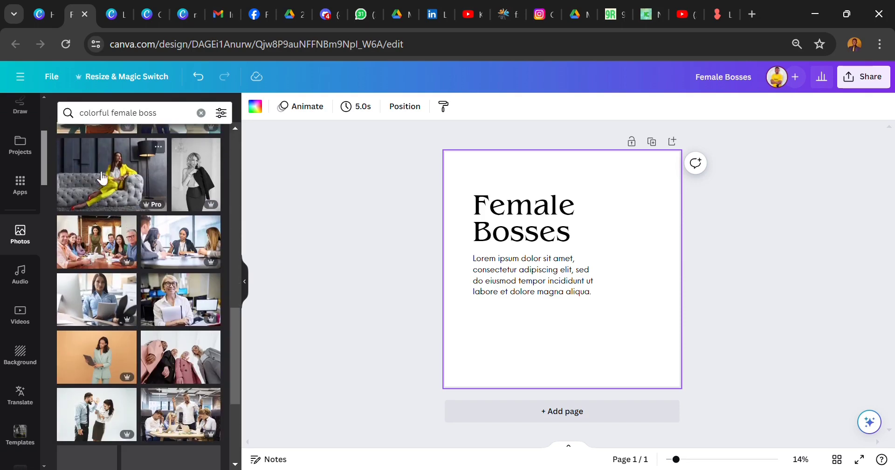
pyautogui.scroll(-5, 140, 280)
pyautogui.scroll(-4, 145, 310)
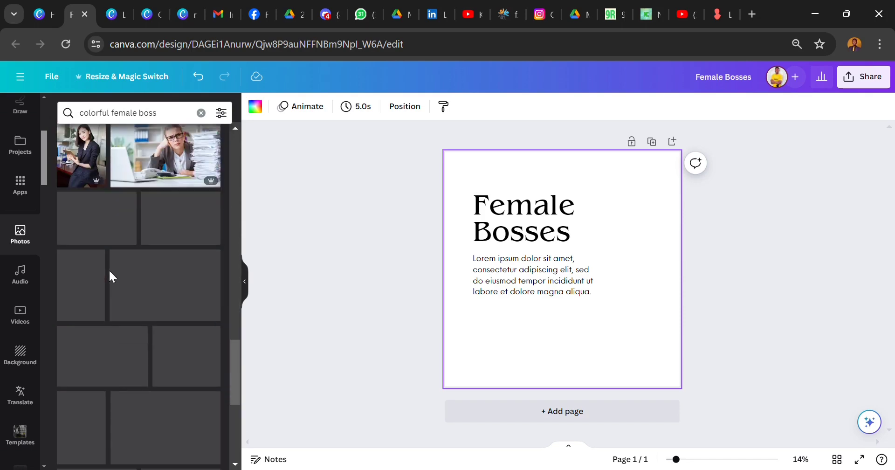
pyautogui.scroll(-6, 126, 264)
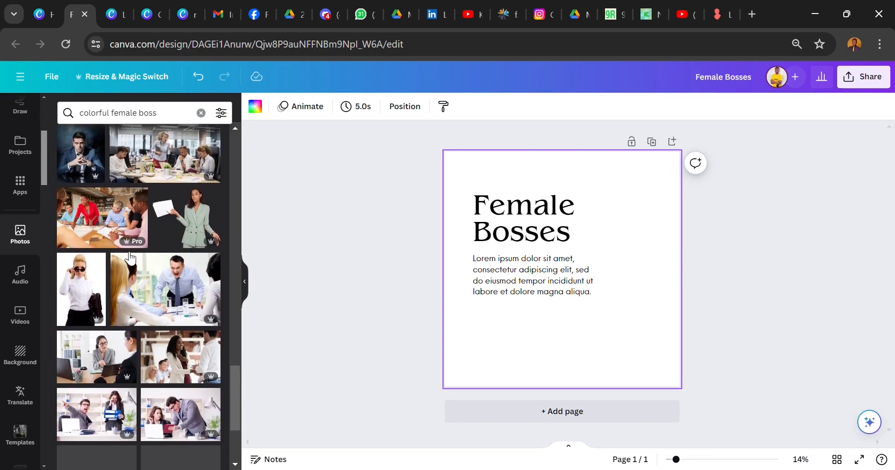
pyautogui.scroll(-6, 119, 270)
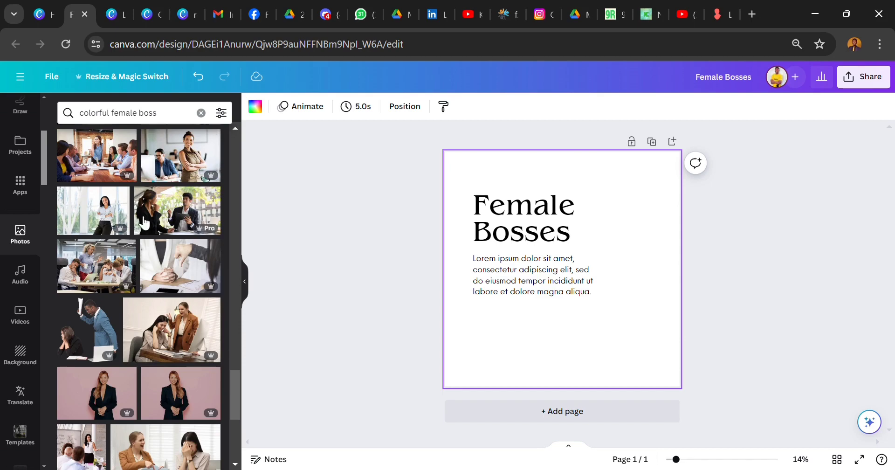
# Step: Change the photo search to "colorful woman"
pyautogui.click(167, 122)
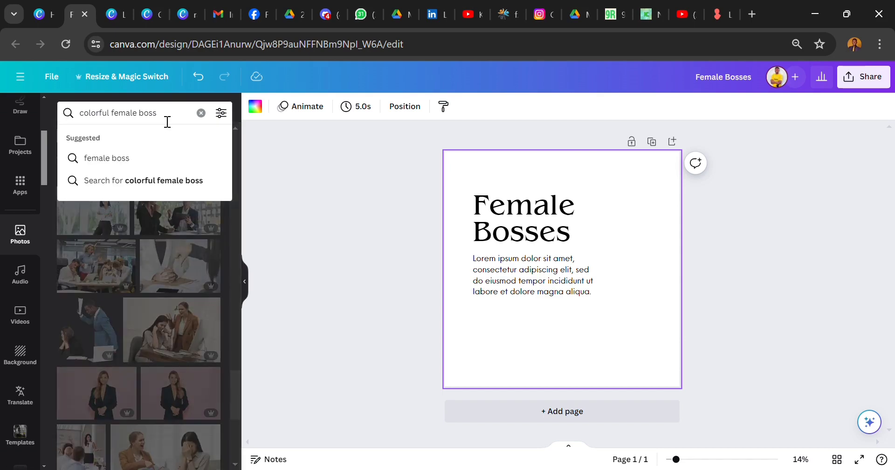
pyautogui.press('BackSpace')
pyautogui.press('BackSpace')
pyautogui.press('BackSpace')
pyautogui.press('BackSpace')
pyautogui.press('BackSpace')
pyautogui.press('BackSpace')
pyautogui.press('BackSpace')
pyautogui.press('BackSpace')
pyautogui.press('BackSpace')
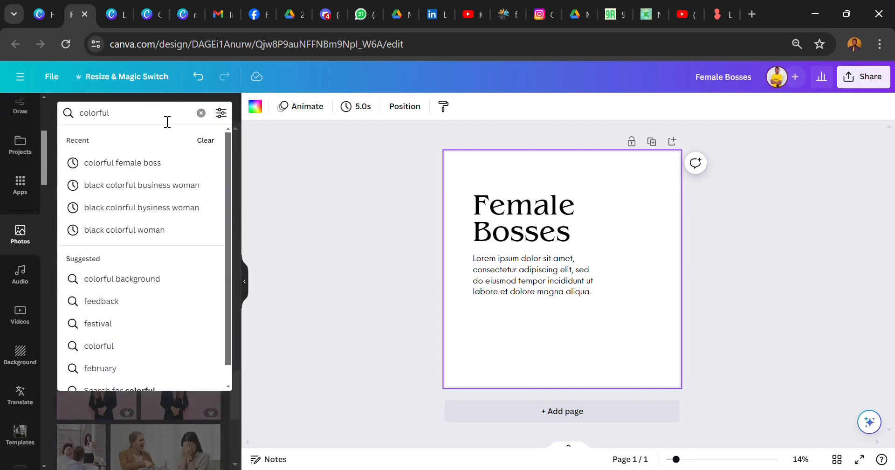
pyautogui.write('woman')
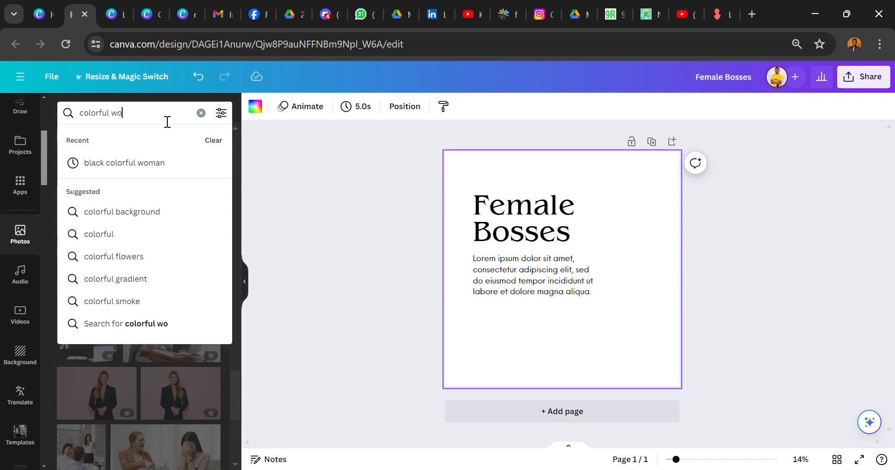
pyautogui.press('Return')
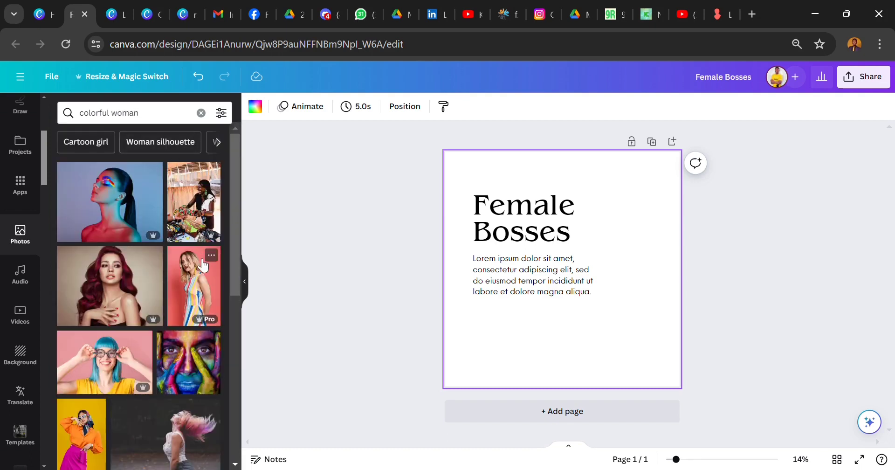
# Step: Add the photo of the woman in an orange shirt and magenta skirt, and move it to the page's lower right
pyautogui.scroll(-3, 223, 336)
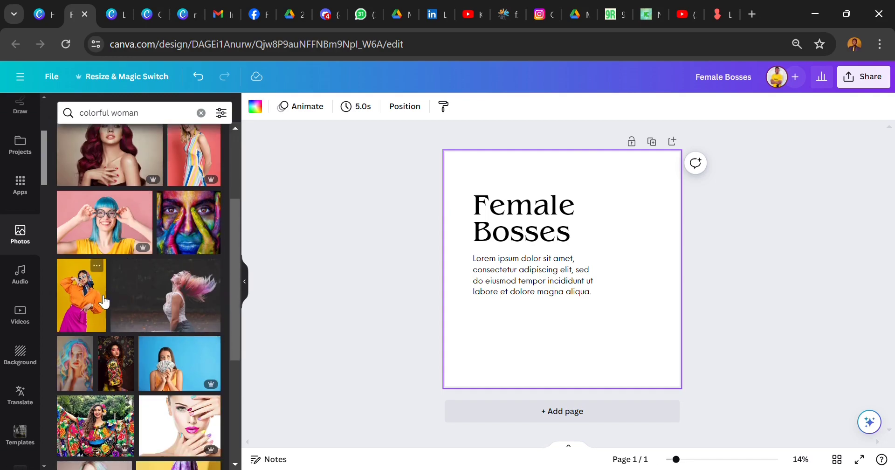
pyautogui.scroll(-3, 158, 306)
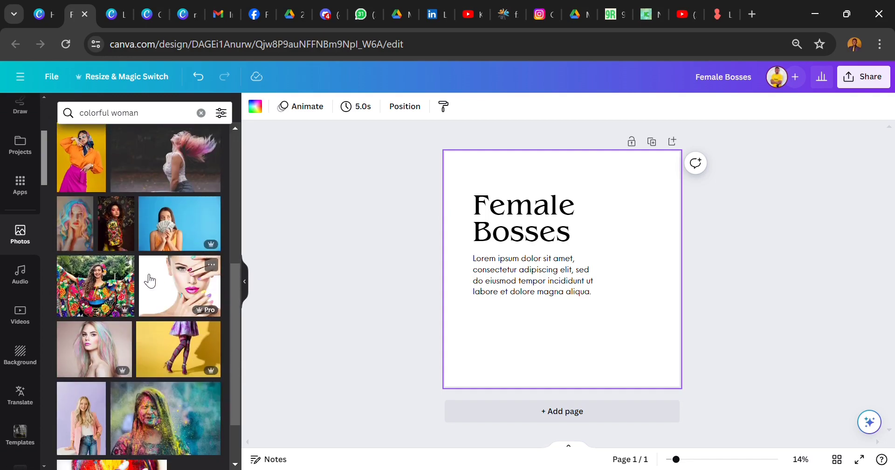
pyautogui.click(81, 178)
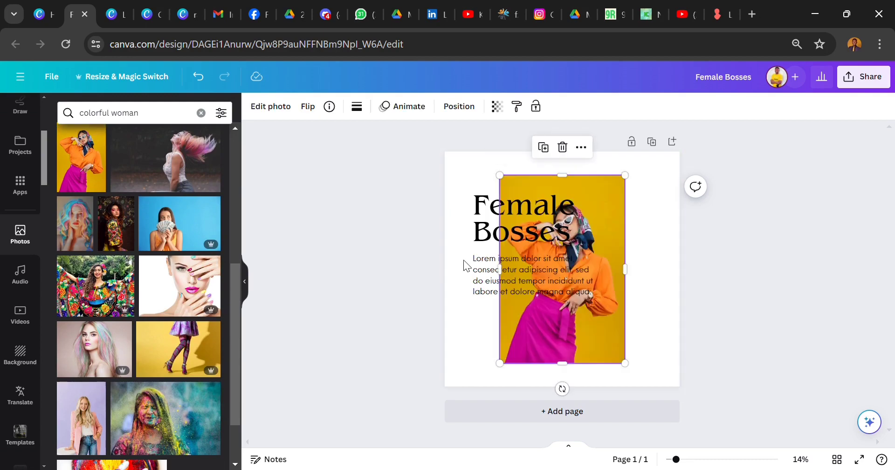
pyautogui.moveTo(588, 343); pyautogui.dragTo(655, 366)
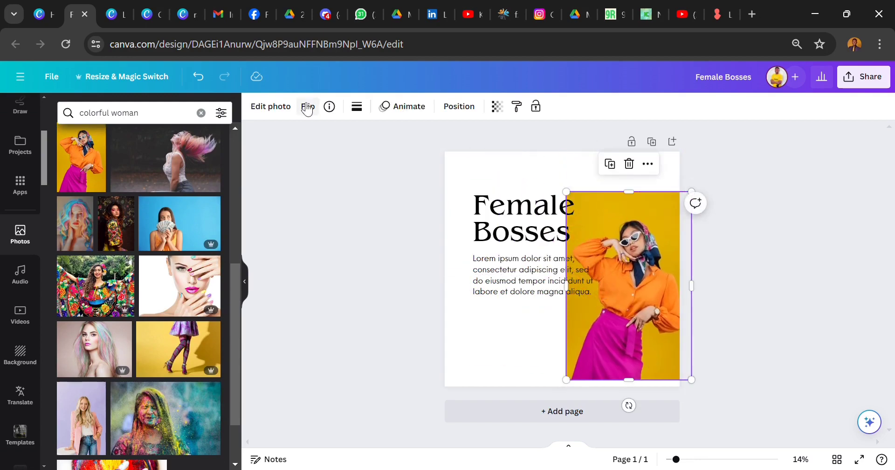
# Step: Remove the background from the woman's photo and tilt the cutout counterclockwise
pyautogui.click(284, 111)
pyautogui.click(64, 202)
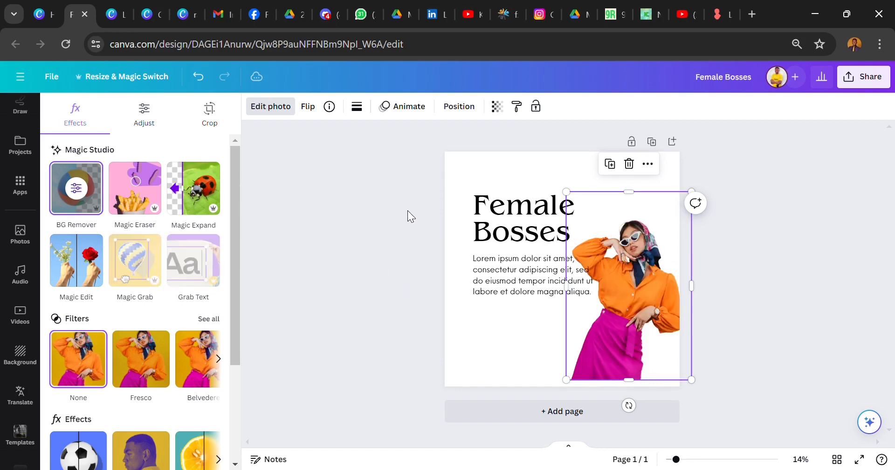
pyautogui.moveTo(629, 405); pyautogui.dragTo(653, 403)
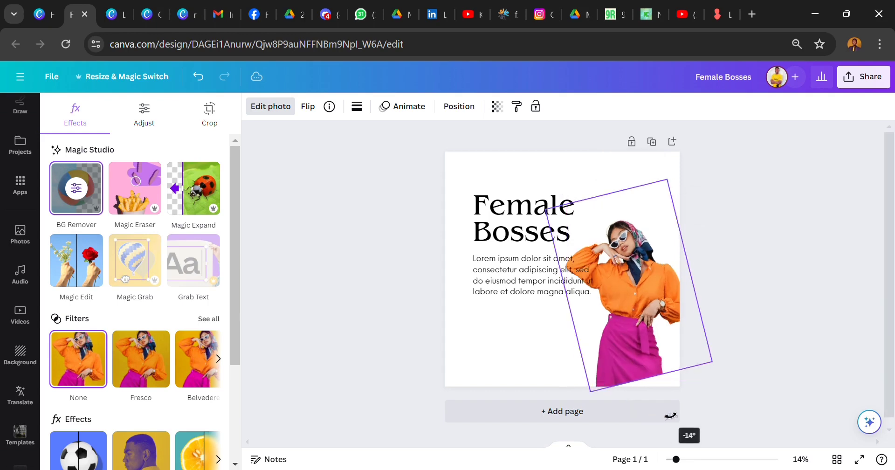
pyautogui.click(472, 304)
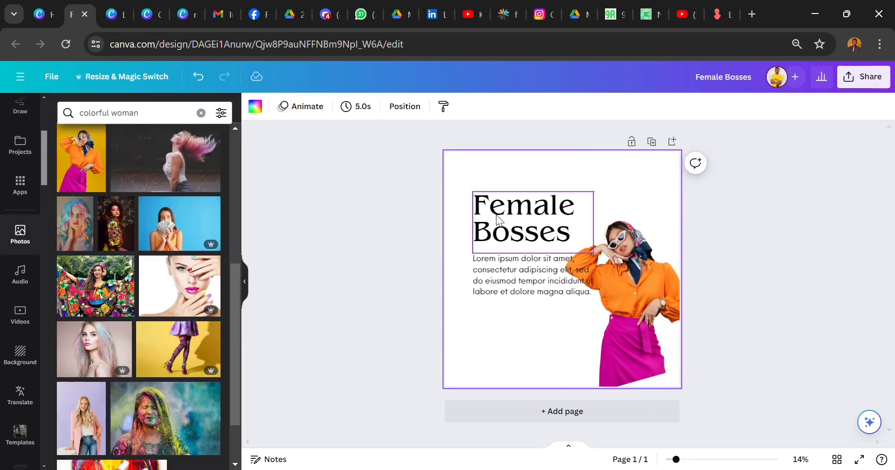
# Step: Scale the heading and paragraph down slightly together, and shift the woman's photo lower and further right
pyautogui.moveTo(465, 185); pyautogui.dragTo(642, 305)
pyautogui.click(442, 256)
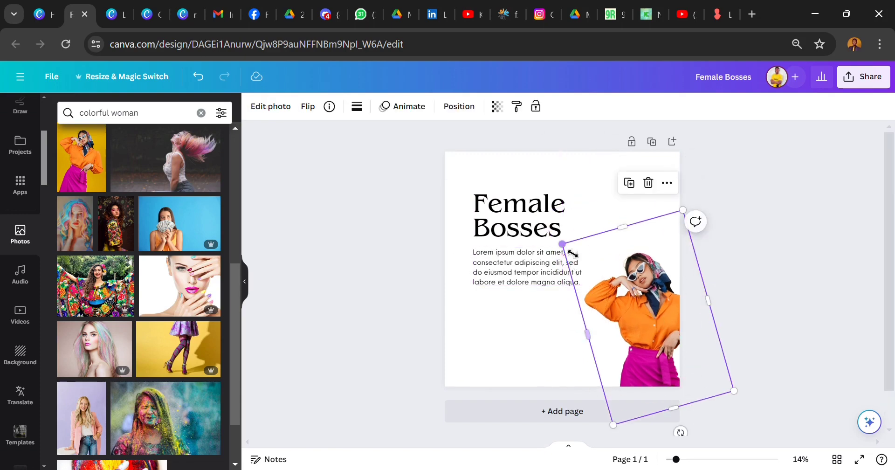
# Step: Enlarge the woman's photo, reduce its counterclockwise tilt to a few degrees, and position it against the page's right edge beside the text
pyautogui.moveTo(563, 244); pyautogui.dragTo(492, 183)
pyautogui.moveTo(593, 288); pyautogui.dragTo(666, 295)
pyautogui.moveTo(781, 266); pyautogui.dragTo(783, 282)
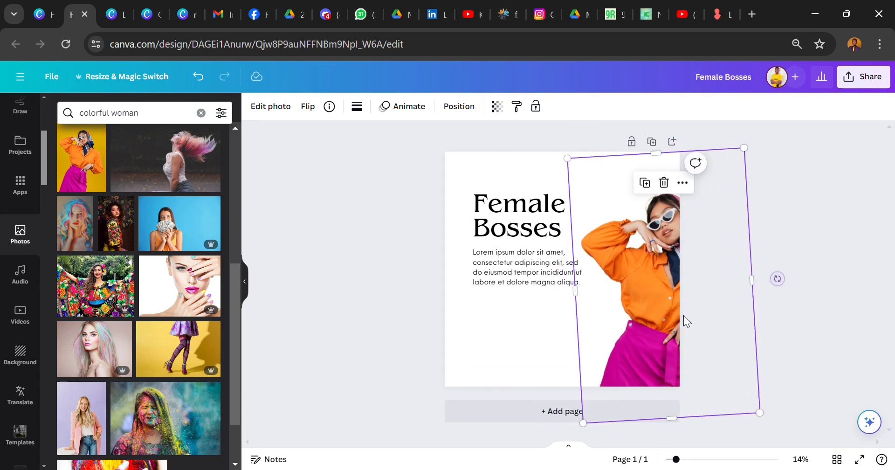
pyautogui.moveTo(685, 320); pyautogui.dragTo(646, 330)
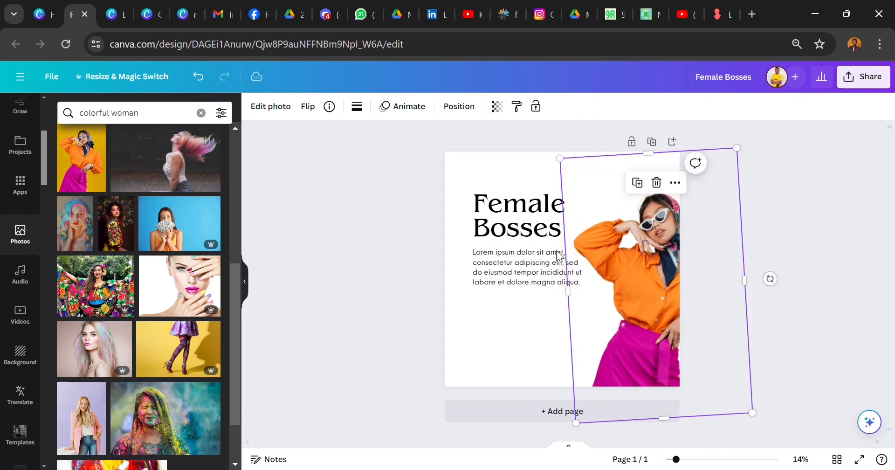
# Step: Try flipping the woman's photo horizontally, and flip it back to its original orientation
pyautogui.click(418, 235)
pyautogui.click(595, 226)
pyautogui.click(312, 114)
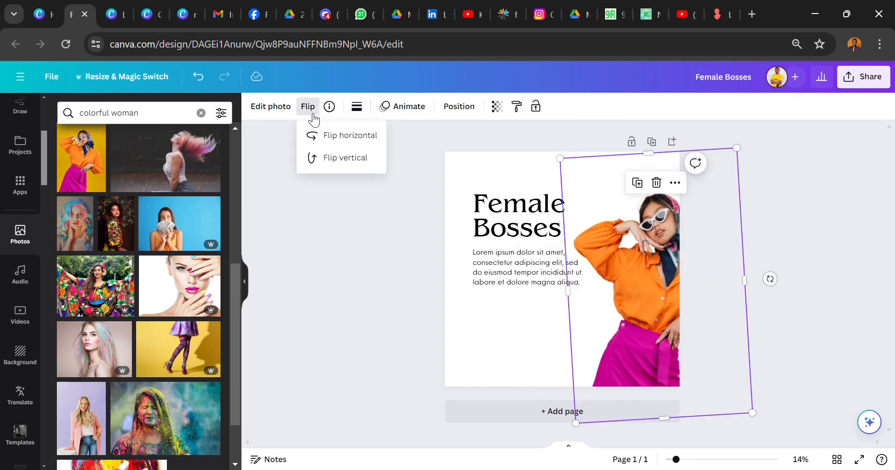
pyautogui.click(339, 138)
pyautogui.click(339, 139)
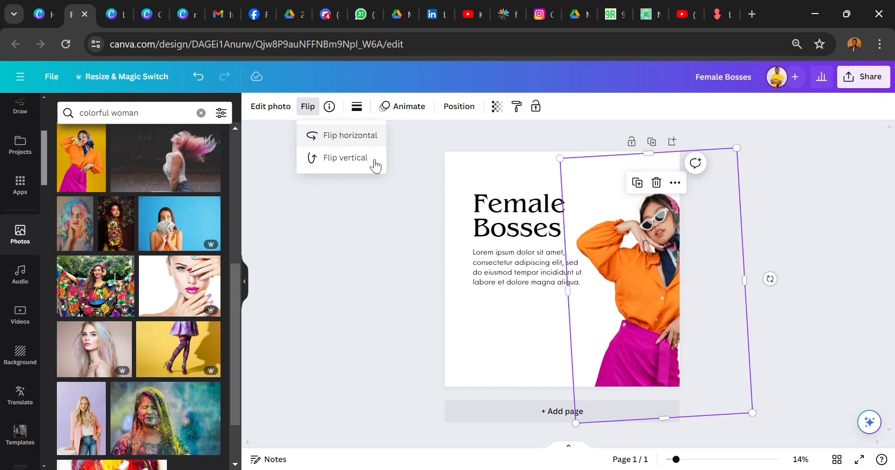
# Step: Select the heading, paragraph and woman's photo together and shift them slightly left and down on the page
pyautogui.click(460, 176)
pyautogui.moveTo(459, 175); pyautogui.dragTo(623, 306)
pyautogui.click(424, 254)
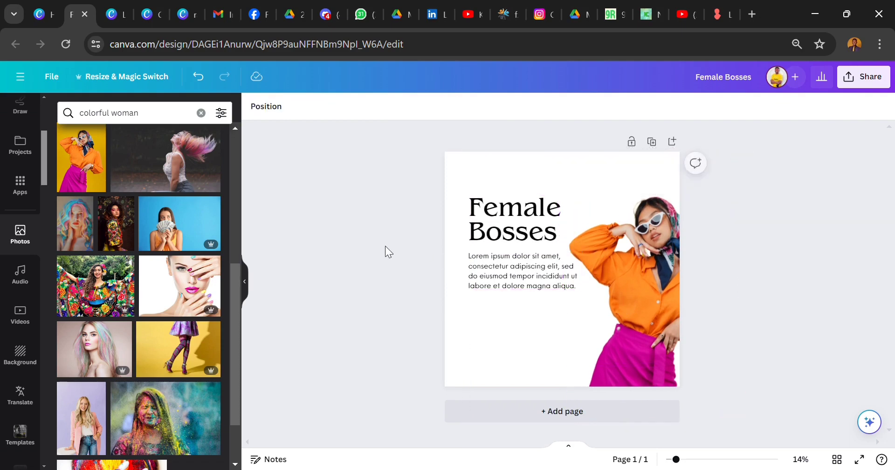
pyautogui.click(637, 248)
pyautogui.moveTo(619, 164); pyautogui.dragTo(624, 191)
pyautogui.click(499, 181)
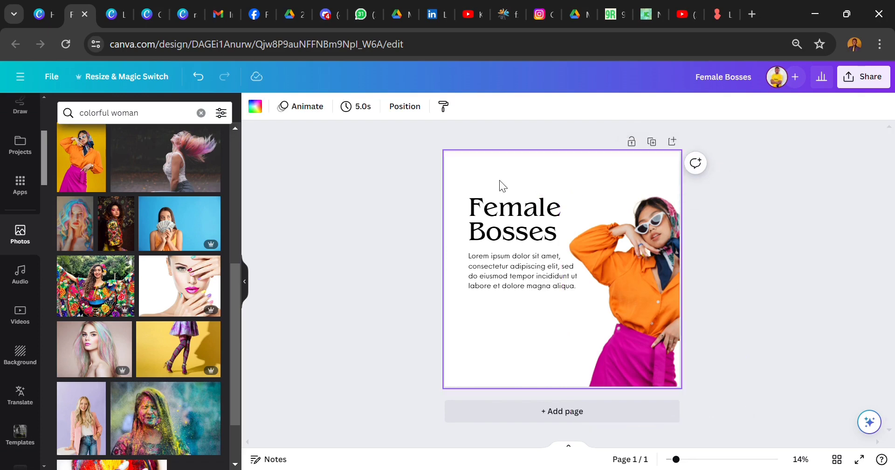
# Step: Add the pink six-petal flower graphic from the suggested graphics to the page
pyautogui.scroll(5, 26, 159)
pyautogui.click(21, 154)
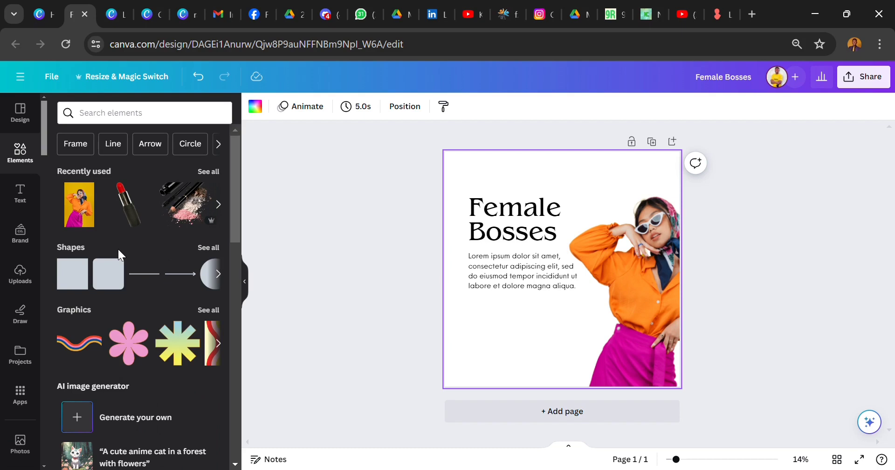
pyautogui.click(143, 339)
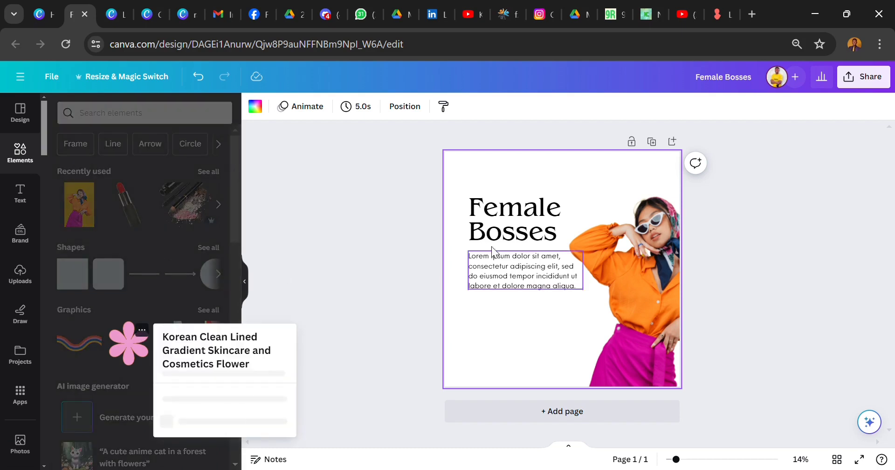
pyautogui.click(400, 234)
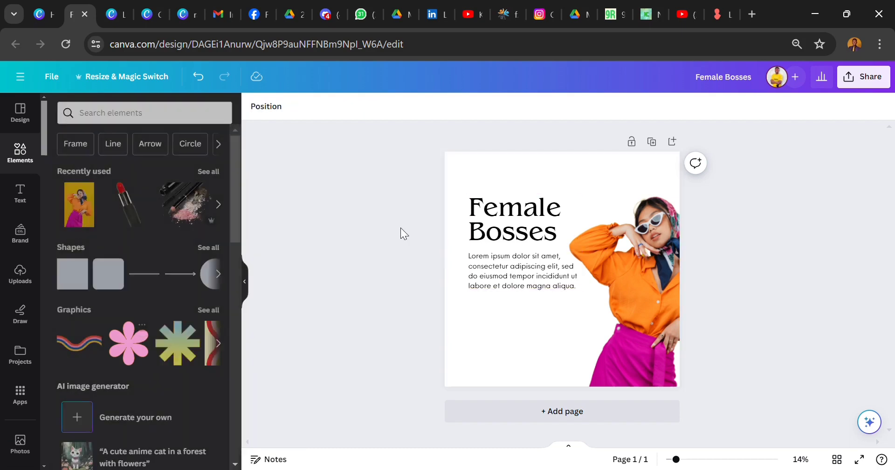
pyautogui.click(128, 343)
# Step: Enlarge the pink flower slightly and position it in the page's lower-left corner so its petals run off the edges
pyautogui.moveTo(563, 312); pyautogui.dragTo(461, 418)
pyautogui.moveTo(501, 335); pyautogui.dragTo(523, 324)
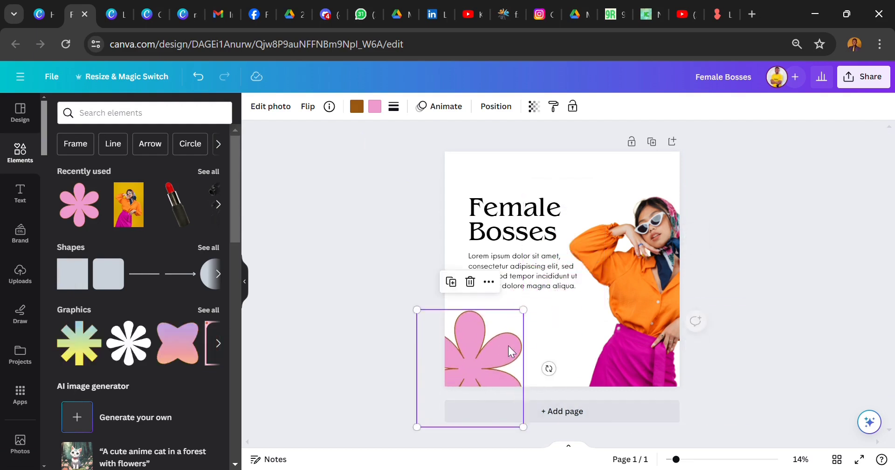
pyautogui.moveTo(495, 362); pyautogui.dragTo(505, 365)
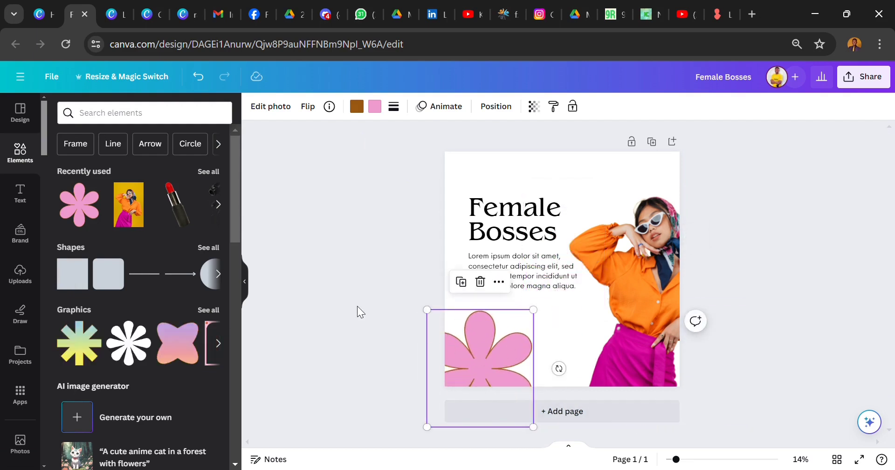
pyautogui.click(357, 307)
pyautogui.click(471, 337)
pyautogui.click(370, 264)
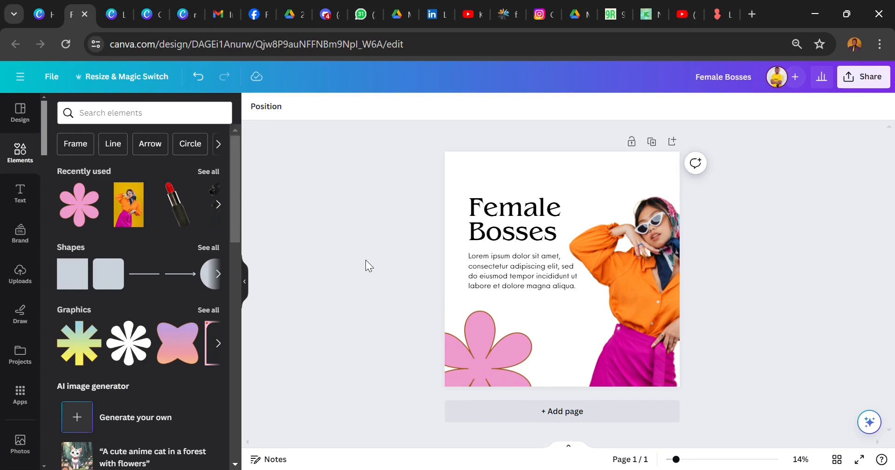
# Step: Apply the woman's photo colors to page 1 for a mustard yellow background
pyautogui.click(650, 256)
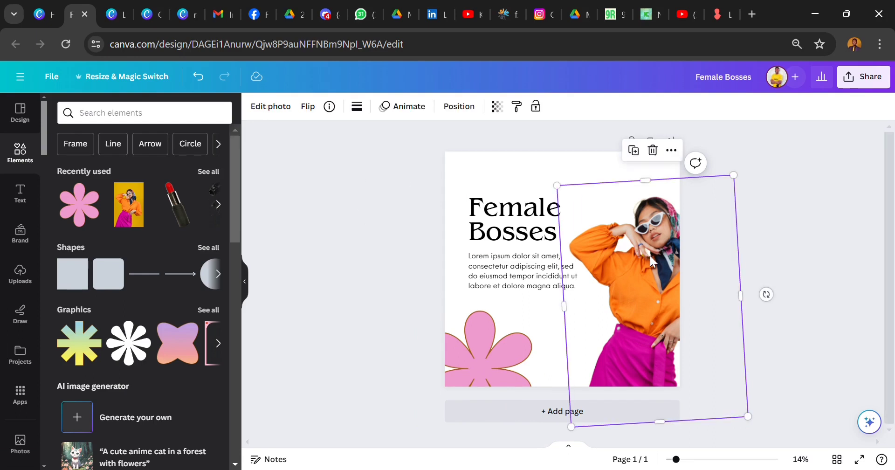
pyautogui.click(672, 151)
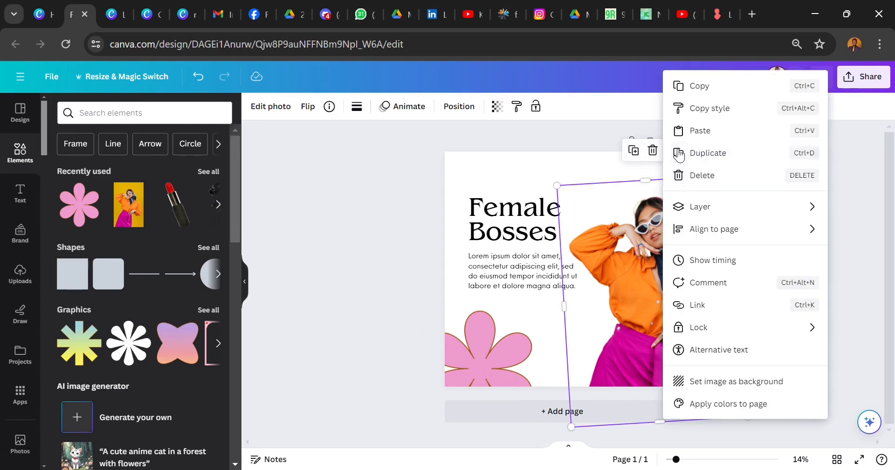
pyautogui.click(716, 408)
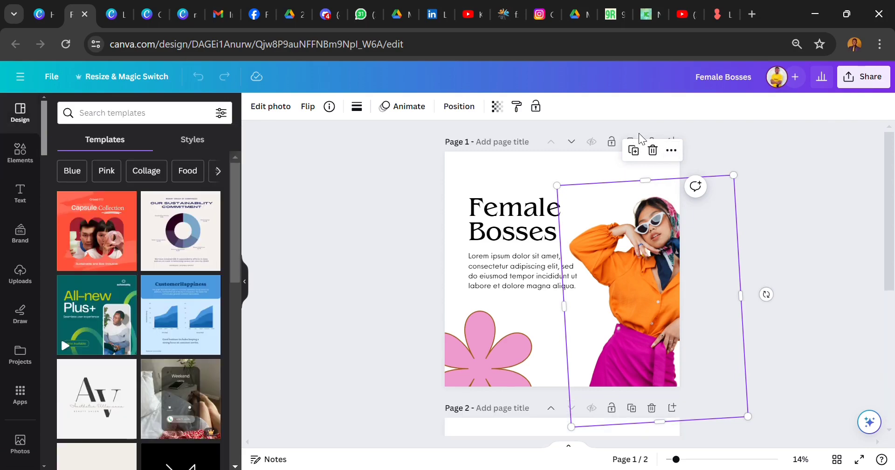
pyautogui.click(672, 150)
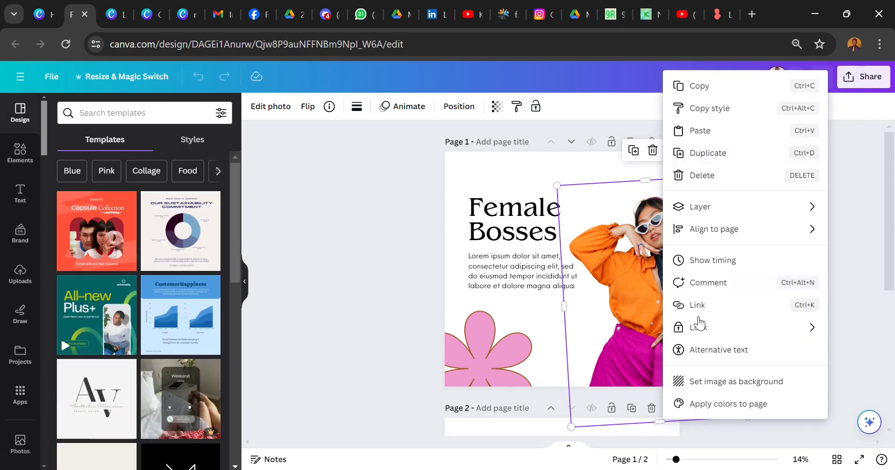
pyautogui.click(715, 404)
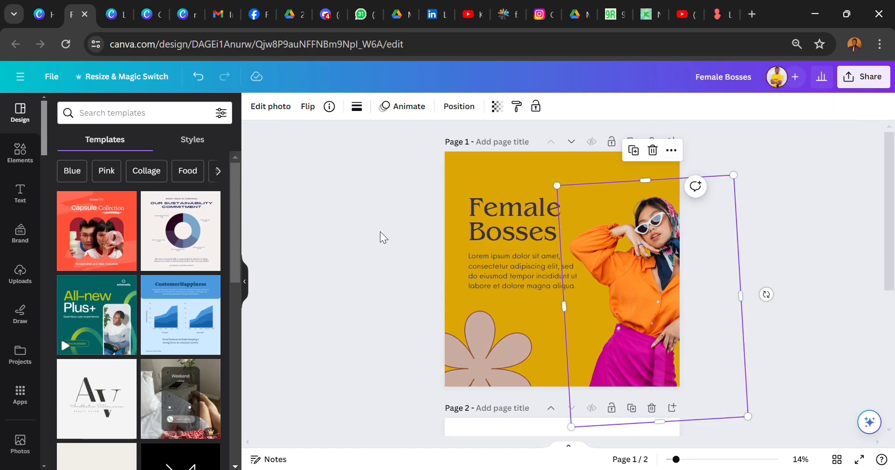
# Step: Keep shuffling the photo's colors on page 1 until the background is dark plum, the flower brown and the text beige
pyautogui.click(672, 150)
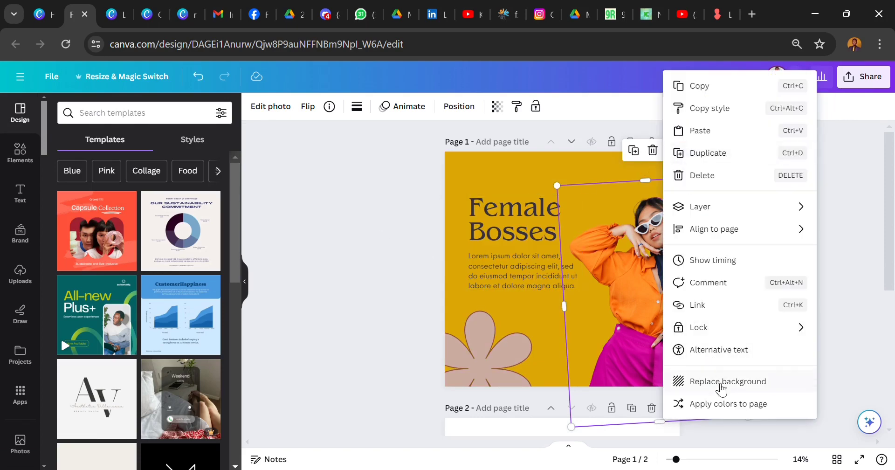
pyautogui.click(722, 406)
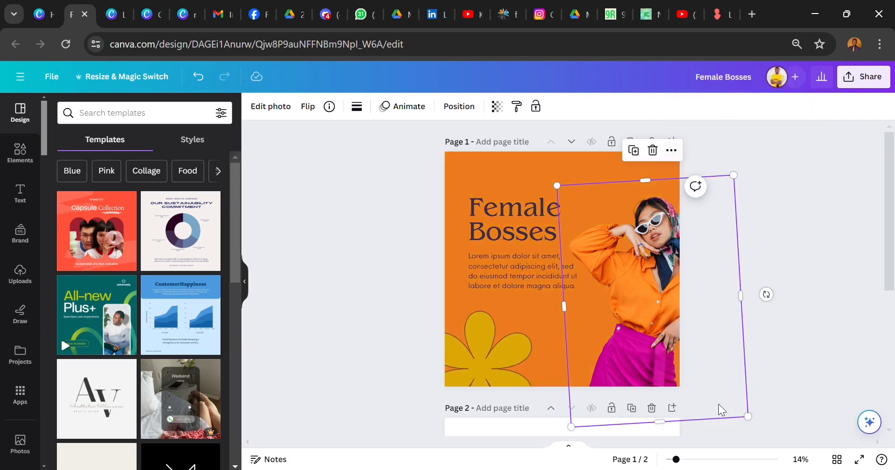
pyautogui.click(672, 151)
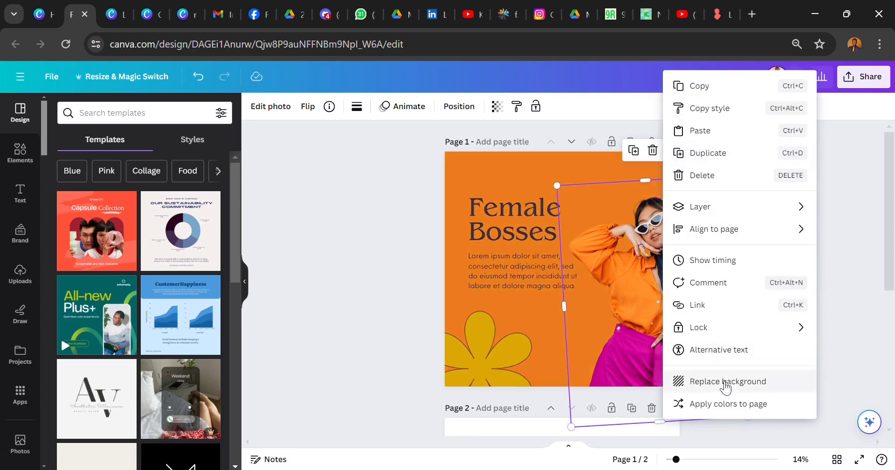
pyautogui.click(726, 406)
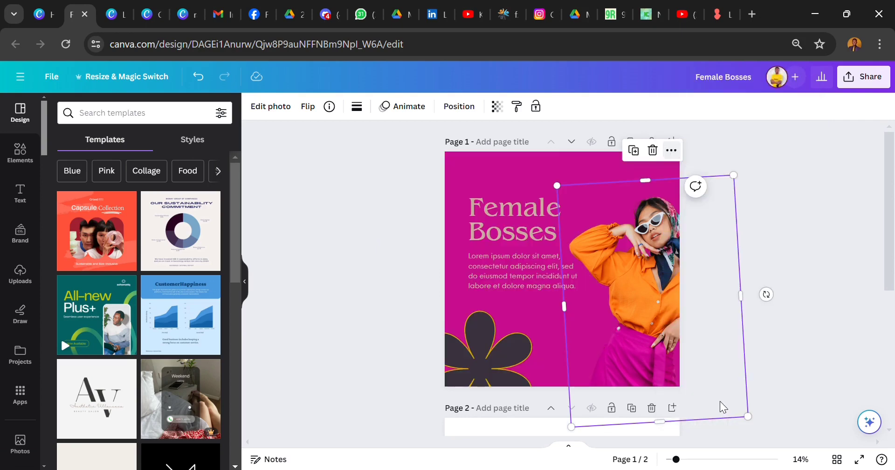
pyautogui.click(672, 150)
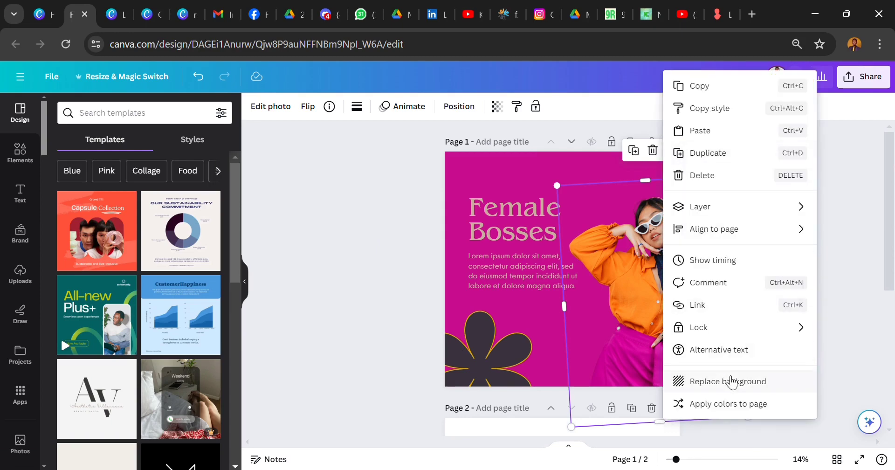
pyautogui.click(733, 405)
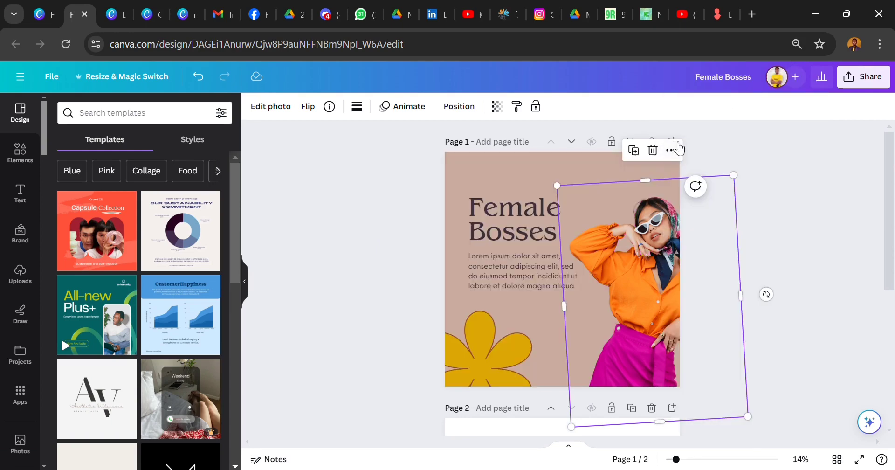
pyautogui.click(673, 150)
pyautogui.click(734, 404)
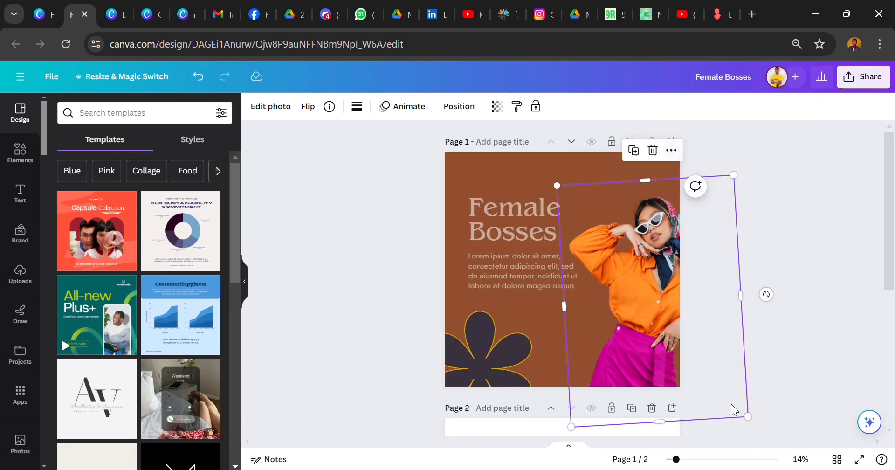
pyautogui.click(671, 151)
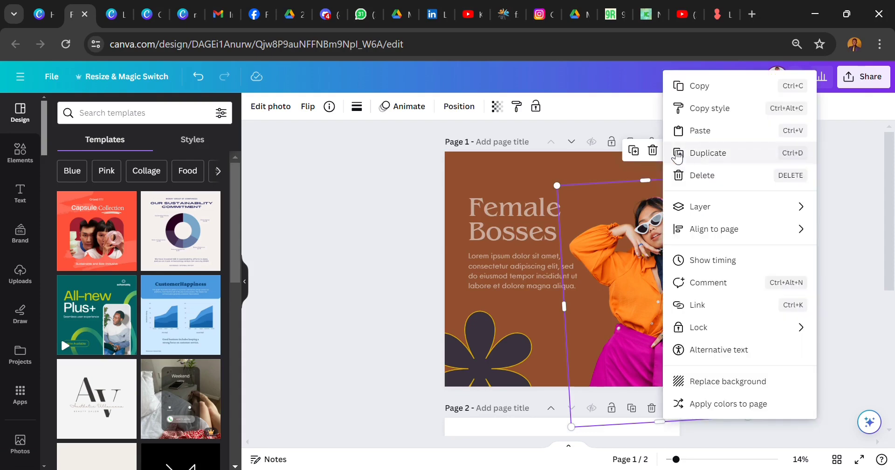
pyautogui.click(728, 405)
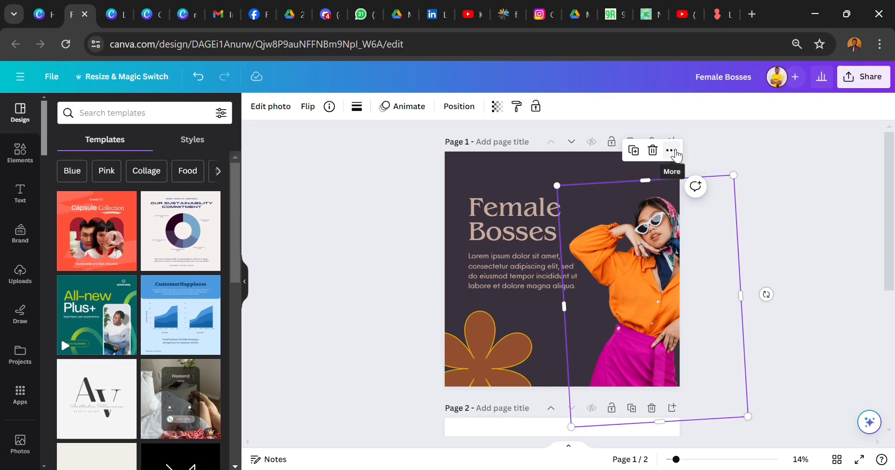
pyautogui.click(432, 197)
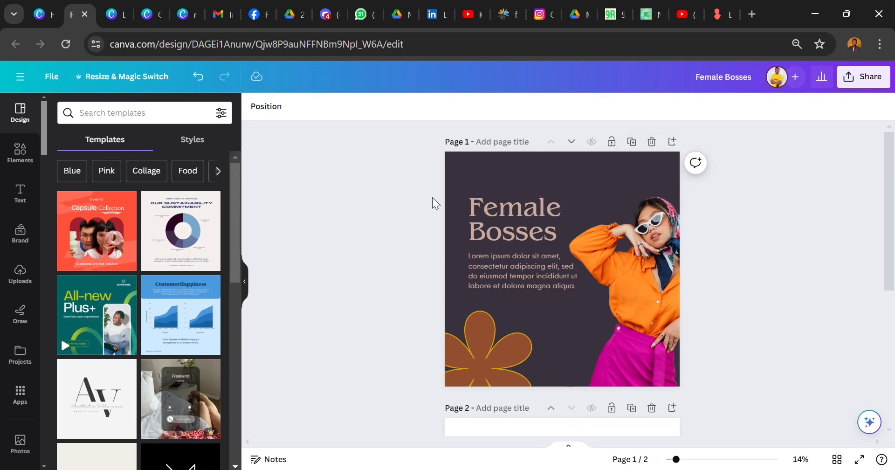
# Step: Duplicate page 1 and shuffle the photo's colors on the copy until it has a dusty beige background and a mustard flower
pyautogui.click(632, 142)
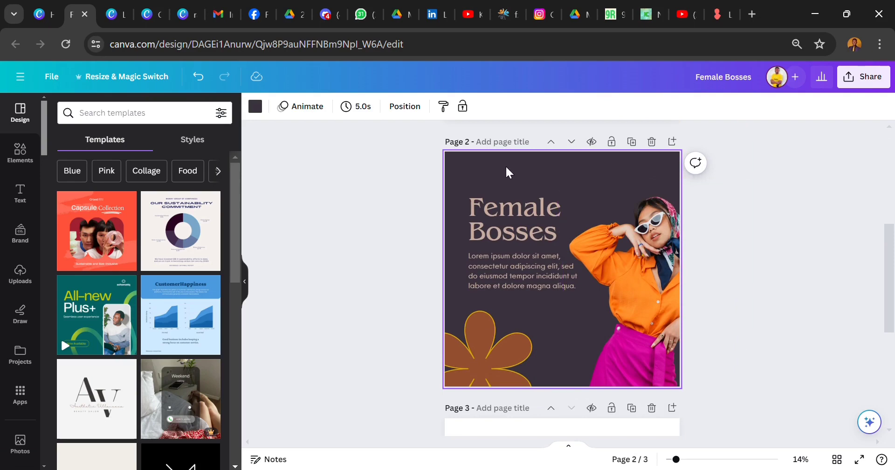
pyautogui.click(659, 250)
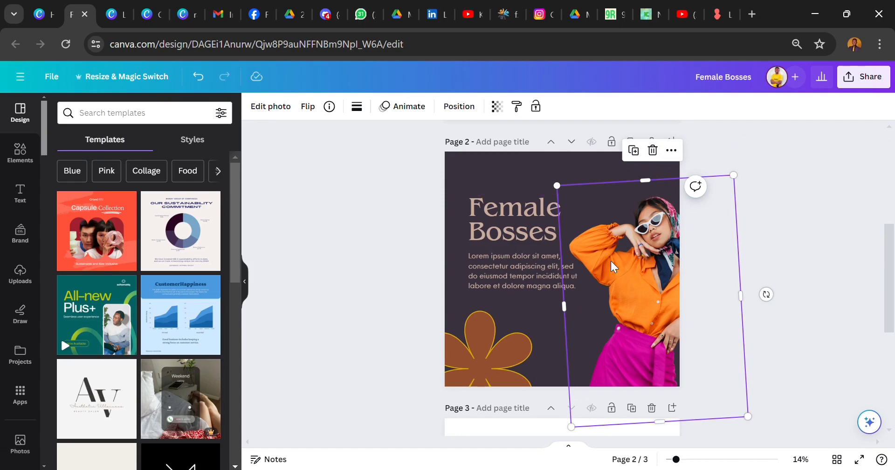
pyautogui.click(671, 151)
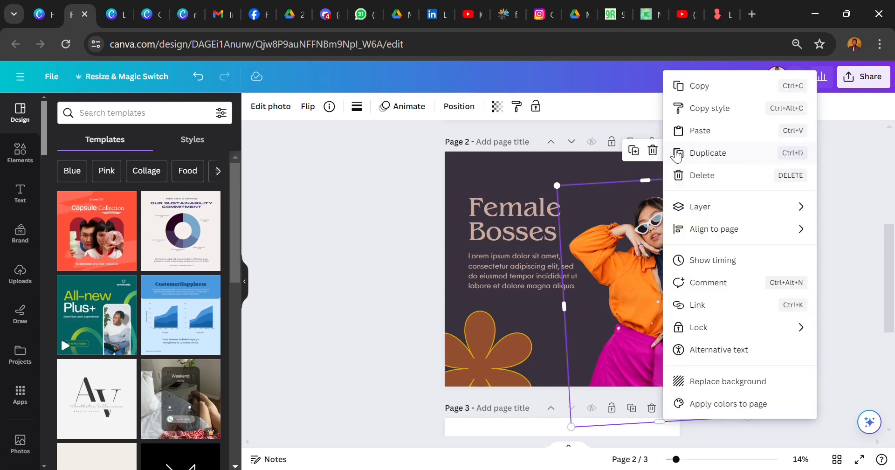
pyautogui.click(733, 403)
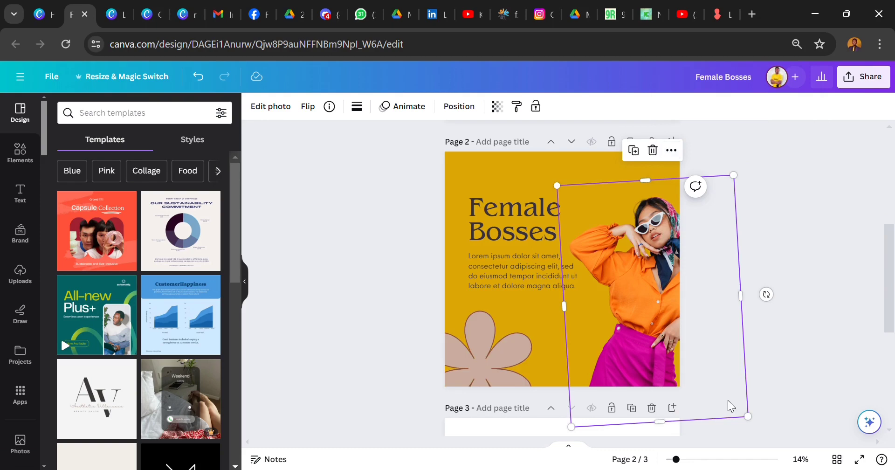
pyautogui.click(672, 150)
pyautogui.click(715, 403)
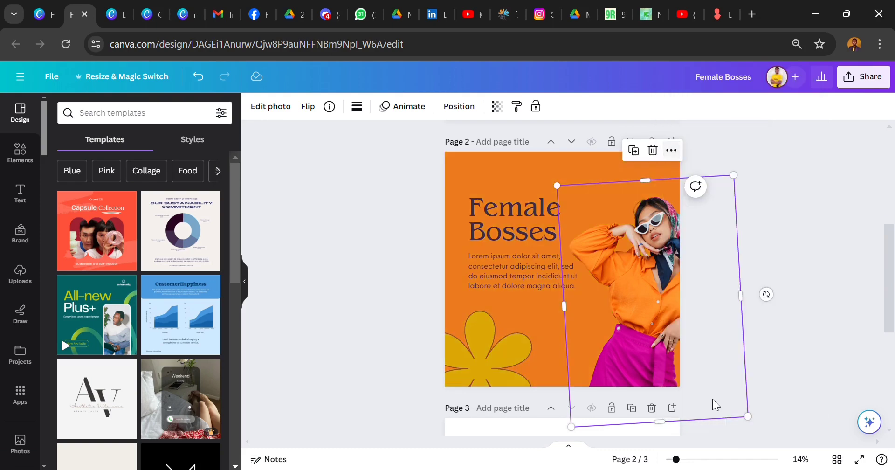
pyautogui.click(671, 150)
pyautogui.click(728, 404)
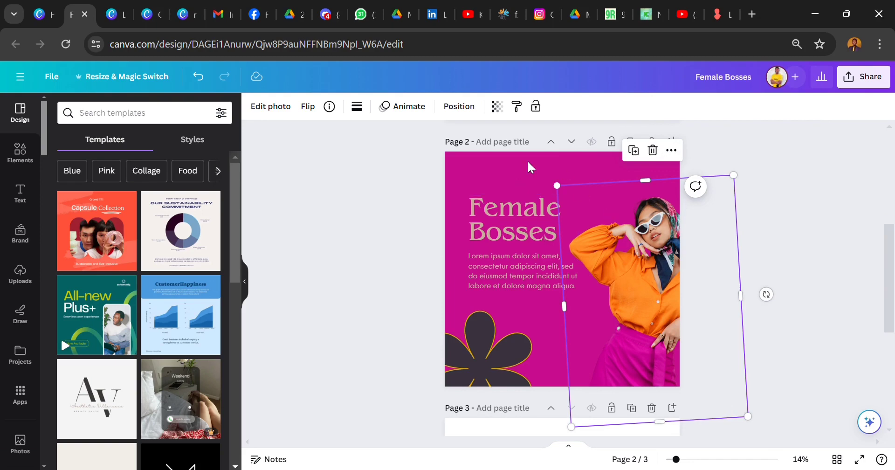
pyautogui.click(672, 150)
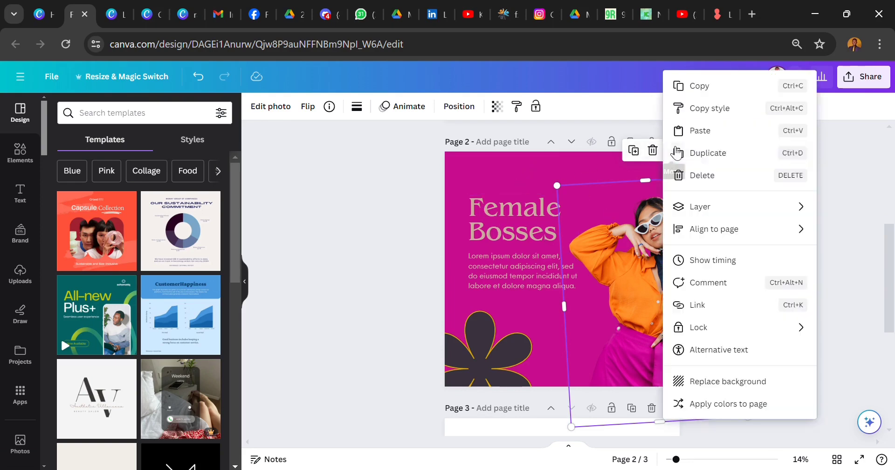
pyautogui.click(738, 404)
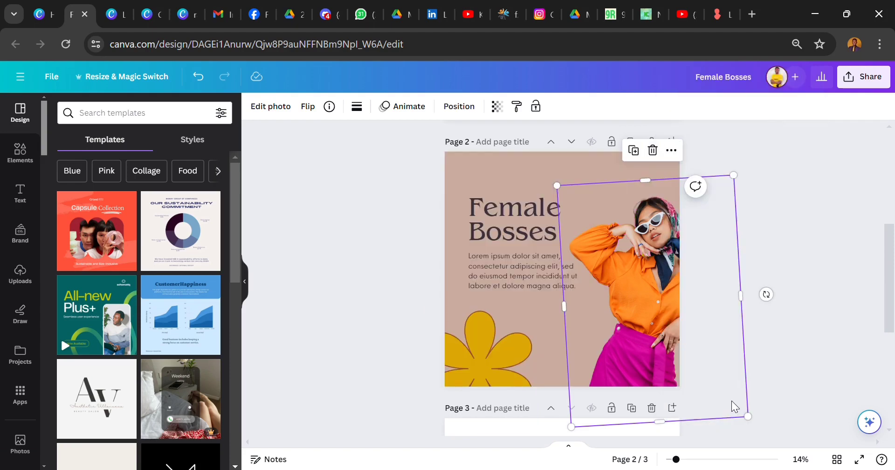
pyautogui.click(671, 150)
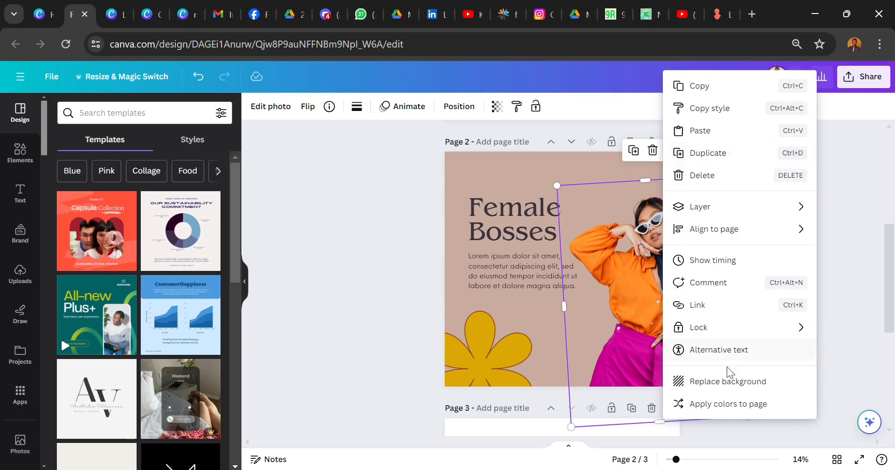
pyautogui.click(468, 175)
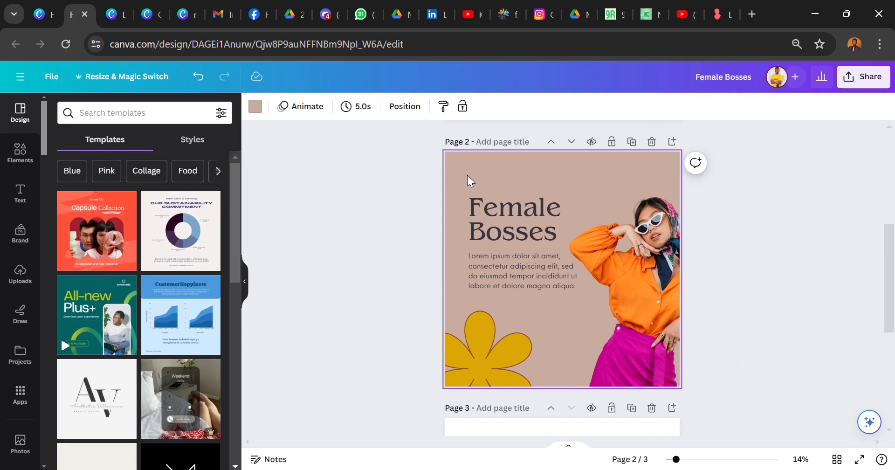
pyautogui.click(429, 188)
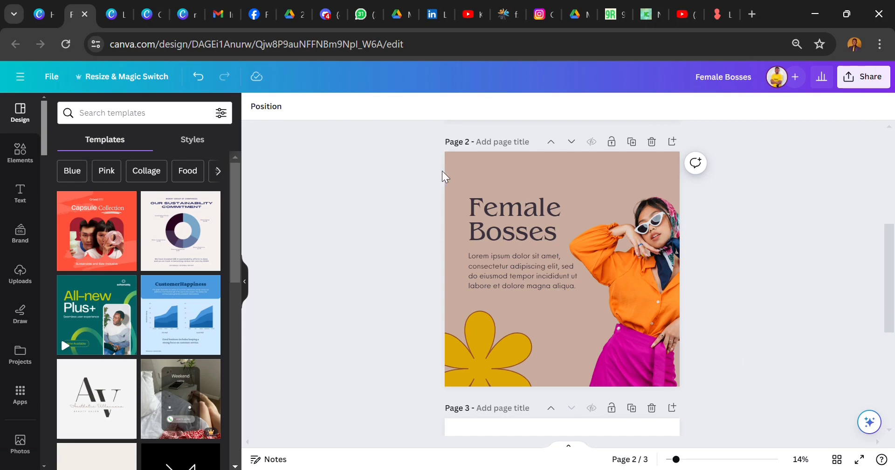
pyautogui.click(496, 169)
pyautogui.click(410, 191)
pyautogui.click(519, 183)
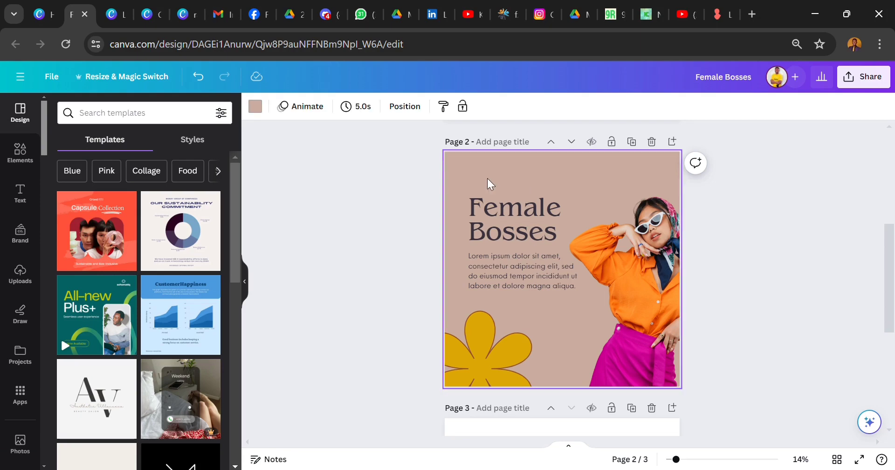